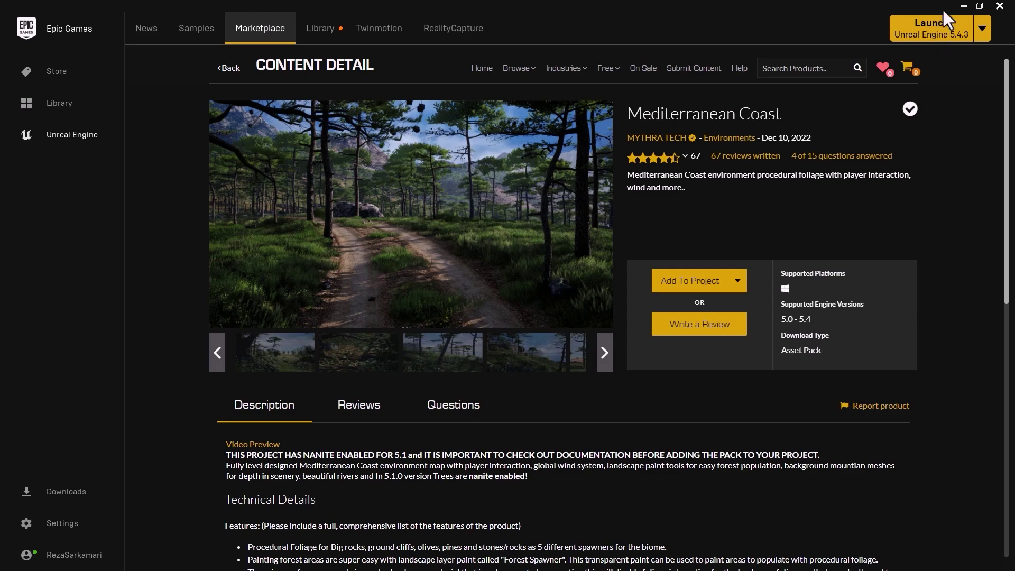
Minimize the Epic Games Launcher to bring the Unreal Editor forward.
{"action": "left_click", "coordinate": [959, 7]}
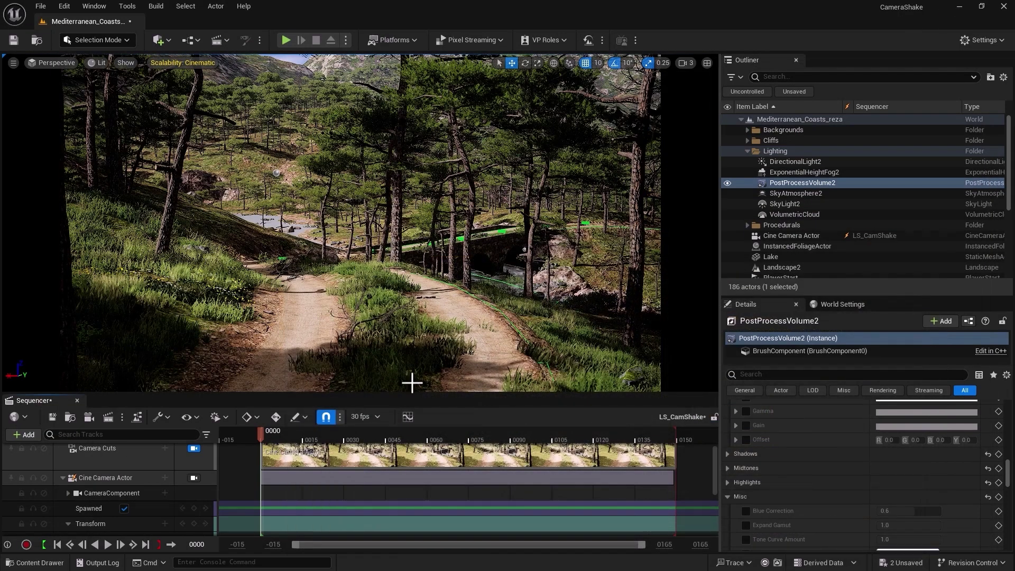
Select the Cine Camera Actor track in LS_CamShake and expand its Transform track.
{"action": "left_click", "coordinate": [373, 481]}
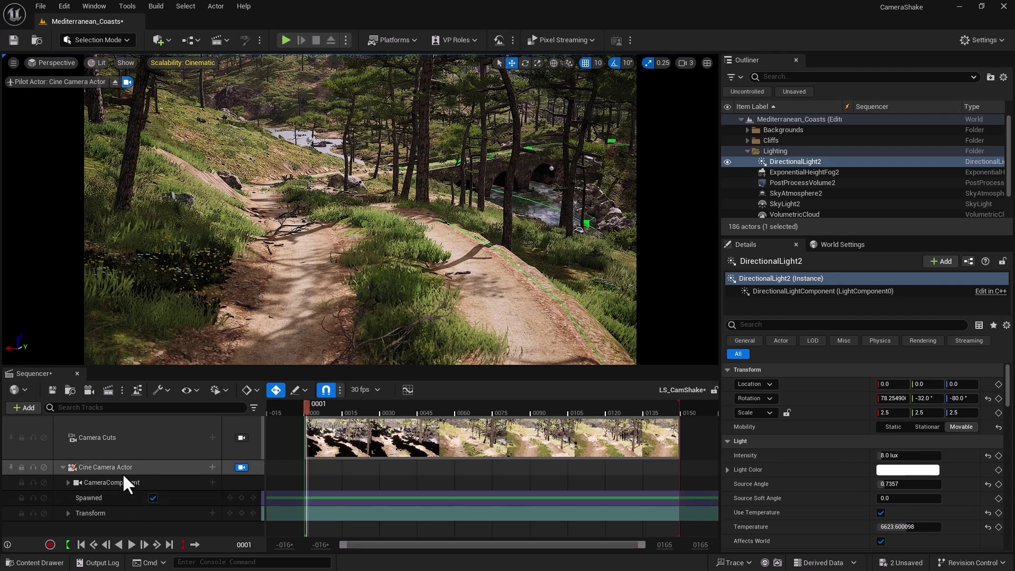
{"action": "left_click", "coordinate": [166, 463]}
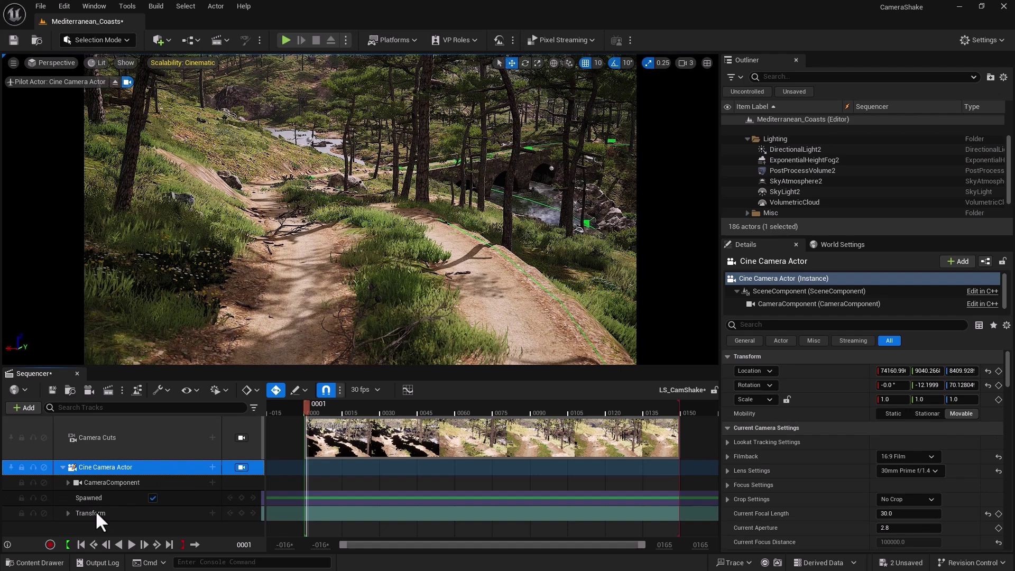
{"action": "left_click", "coordinate": [69, 513]}
{"action": "scroll", "coordinate": [206, 512], "scroll_direction": "down", "scroll_amount": 1}
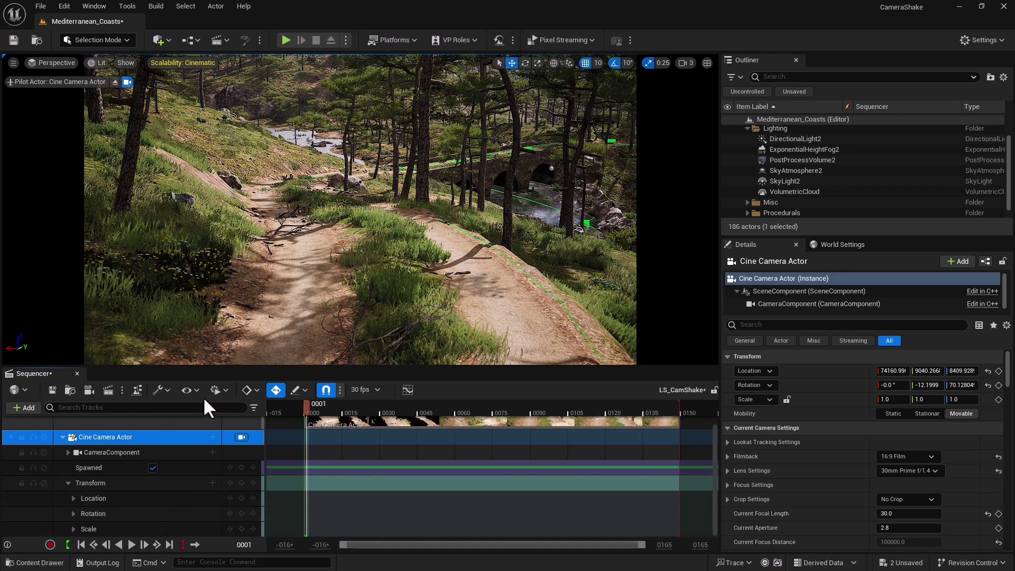
{"action": "left_click", "coordinate": [215, 390]}
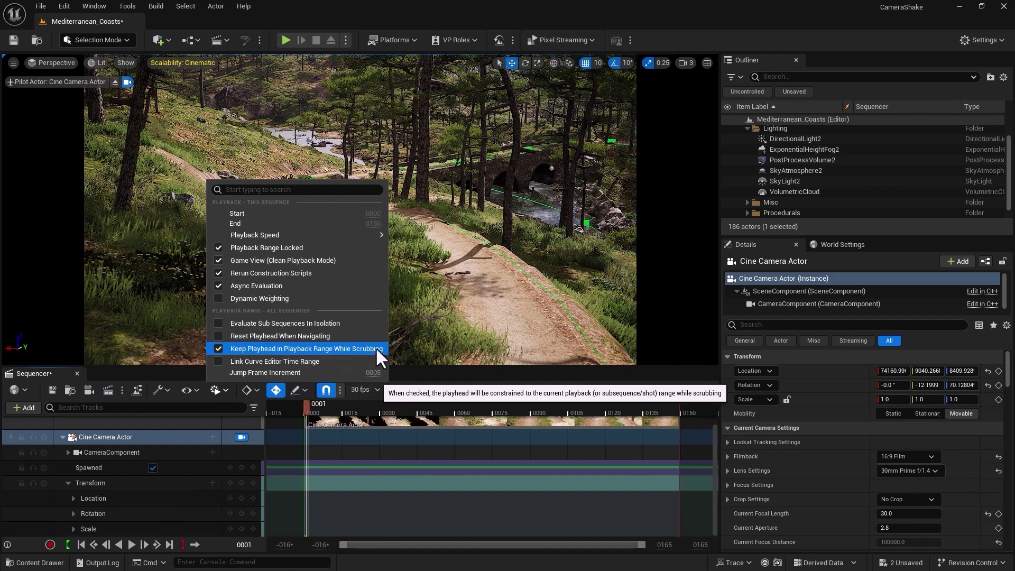
{"action": "left_click_drag", "start_coordinate": [304, 402], "coordinate": [321, 410]}
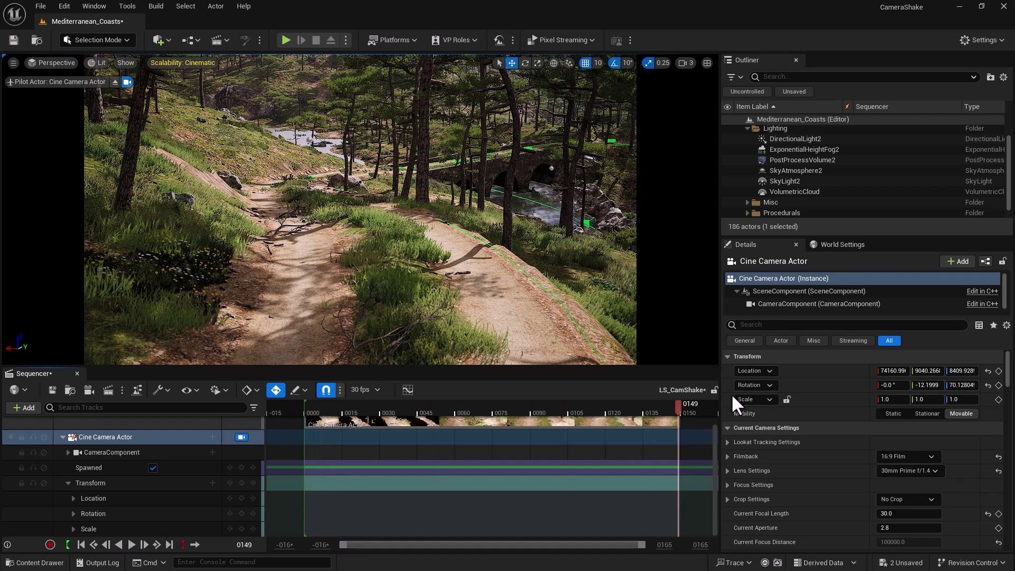
{"action": "left_click_drag", "start_coordinate": [732, 394], "coordinate": [574, 397]}
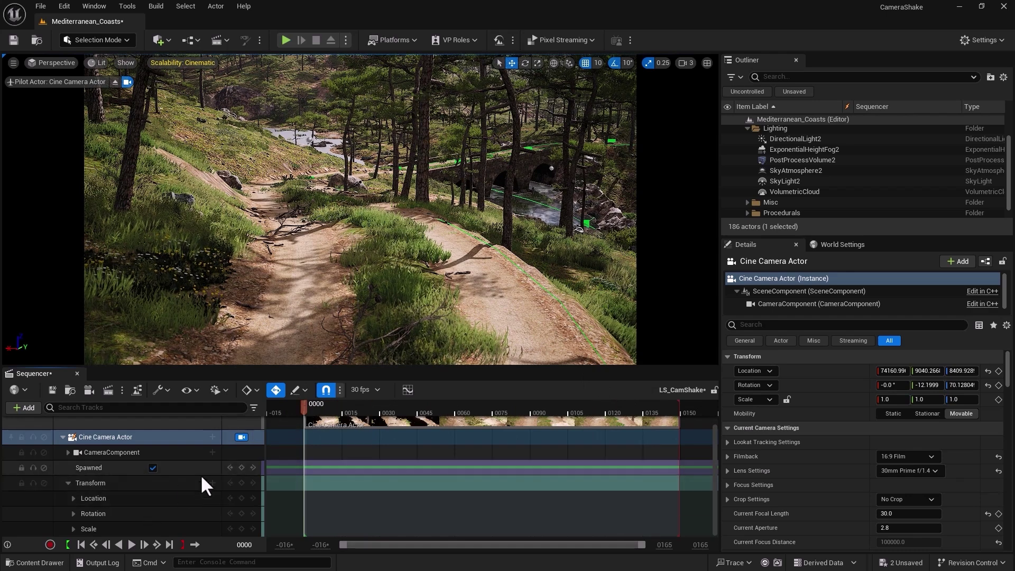
Key the camera transform at frame 0, then push Location X forward at frame 149.
{"action": "left_click", "coordinate": [241, 482]}
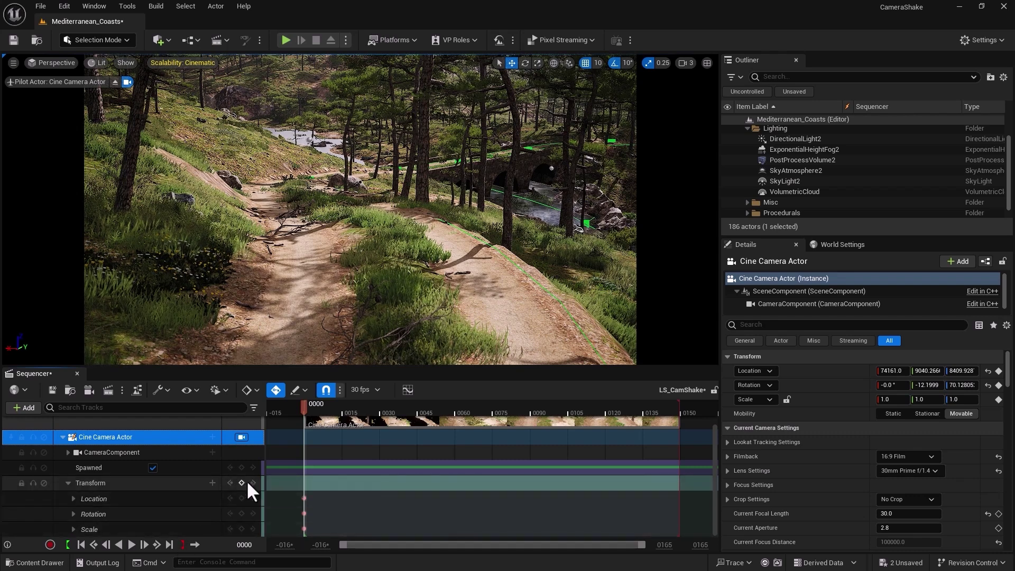
{"action": "left_click_drag", "start_coordinate": [303, 405], "coordinate": [736, 412]}
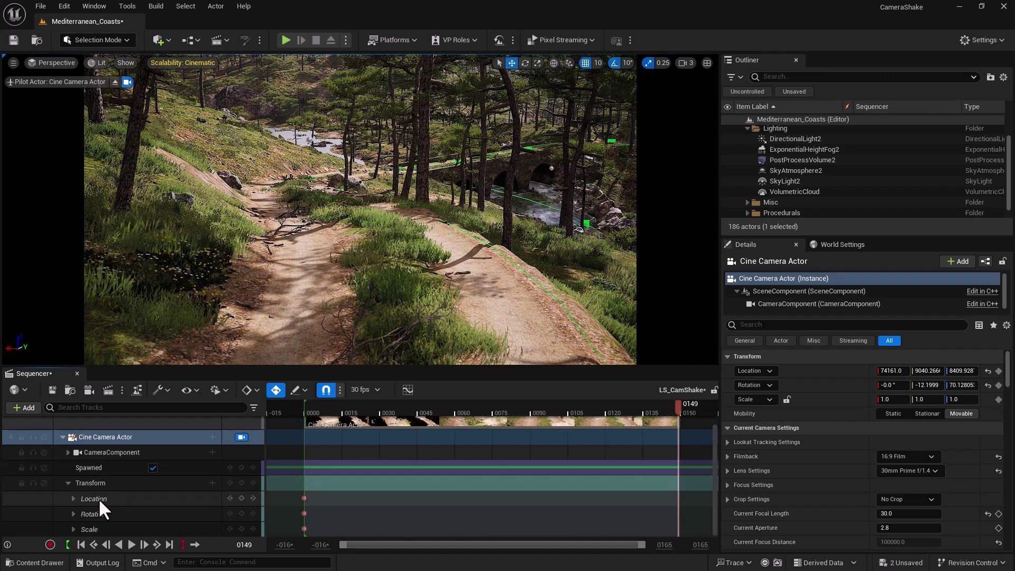
{"action": "left_click", "coordinate": [74, 499]}
{"action": "scroll", "coordinate": [146, 507], "scroll_direction": "down", "scroll_amount": 2}
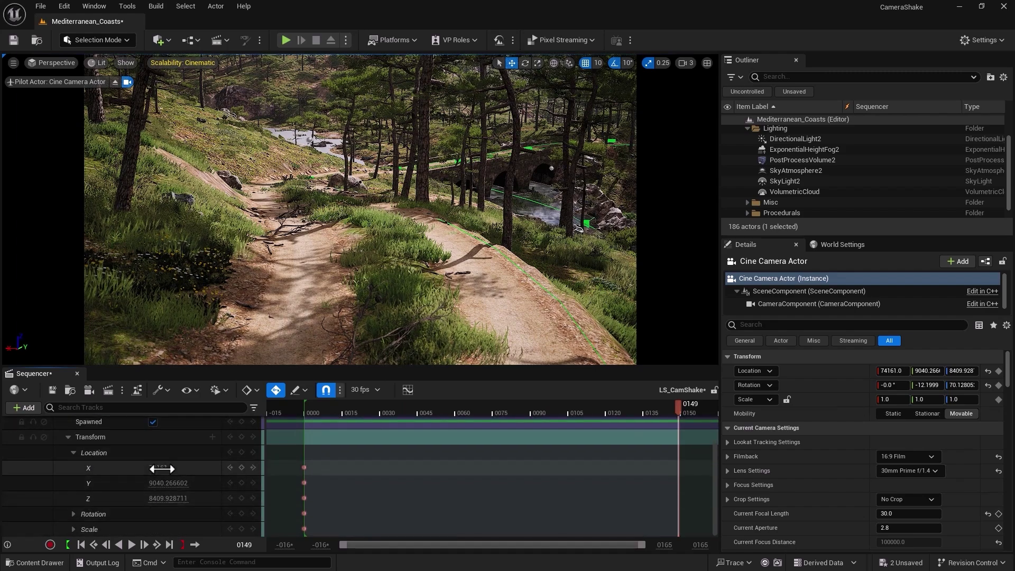
{"action": "mouse_move", "coordinate": [161, 467]}
{"action": "left_mouse_down"}
{"action": "mouse_move", "coordinate": [191, 468]}
{"action": "mouse_move", "coordinate": [206, 483]}
{"action": "mouse_move", "coordinate": [166, 467]}
{"action": "mouse_move", "coordinate": [191, 467]}
{"action": "mouse_move", "coordinate": [190, 483]}
{"action": "mouse_move", "coordinate": [136, 498]}
{"action": "mouse_move", "coordinate": [156, 498]}
{"action": "left_mouse_up"}
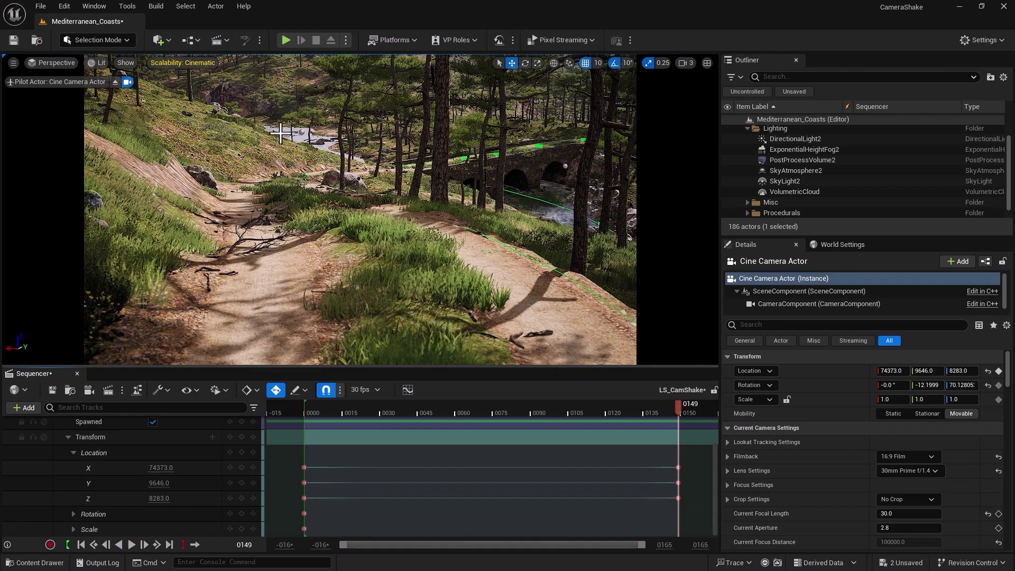
Nudge the end-frame Y and raise Z to 8311, previewing the camera move.
{"action": "mouse_move", "coordinate": [677, 407]}
{"action": "left_mouse_down"}
{"action": "mouse_move", "coordinate": [471, 410]}
{"action": "mouse_move", "coordinate": [679, 418]}
{"action": "left_mouse_up"}
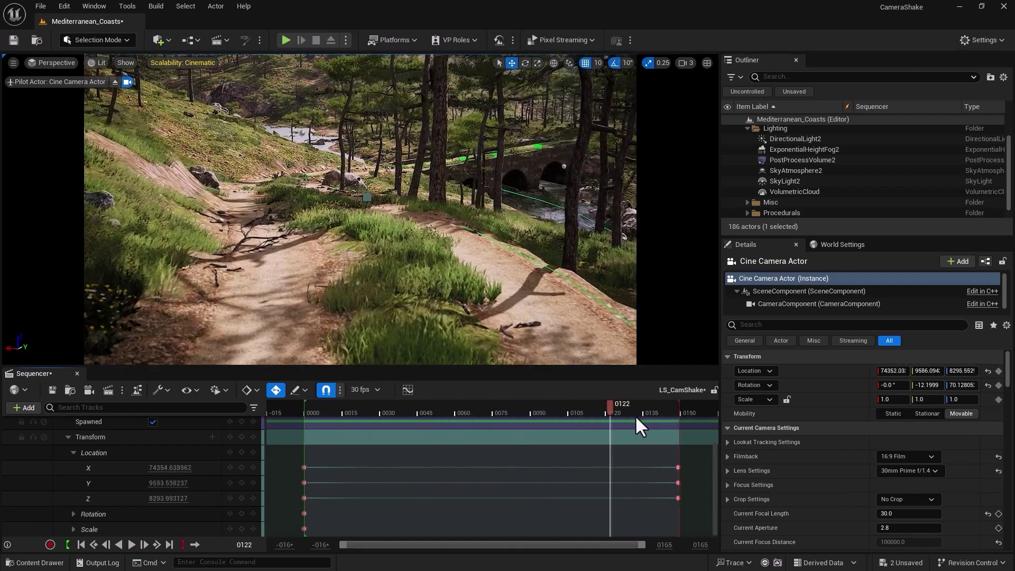
{"action": "left_click_drag", "start_coordinate": [159, 482], "coordinate": [161, 468]}
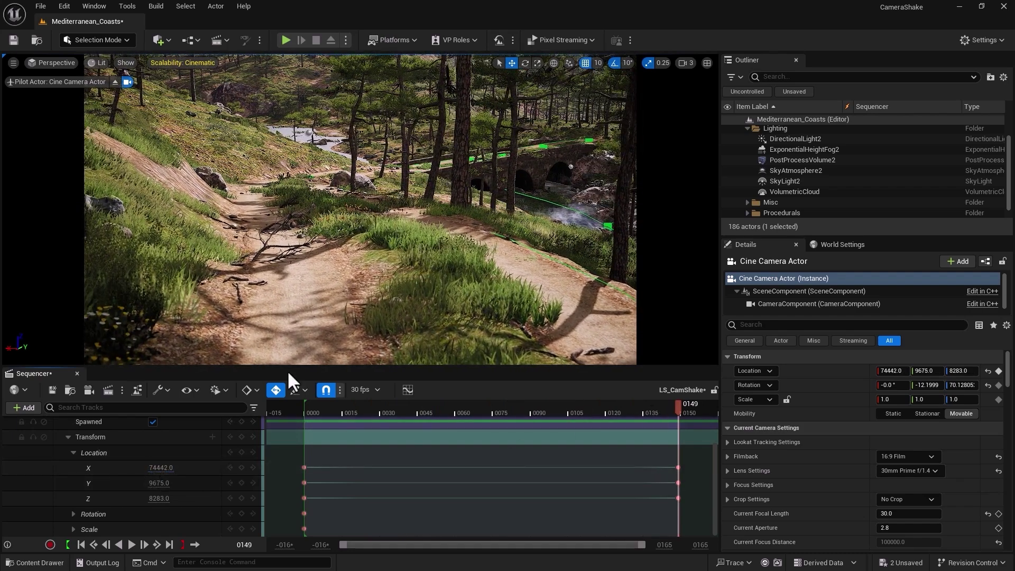
{"action": "mouse_move", "coordinate": [670, 408]}
{"action": "left_mouse_down"}
{"action": "mouse_move", "coordinate": [328, 411]}
{"action": "mouse_move", "coordinate": [701, 406]}
{"action": "left_mouse_up"}
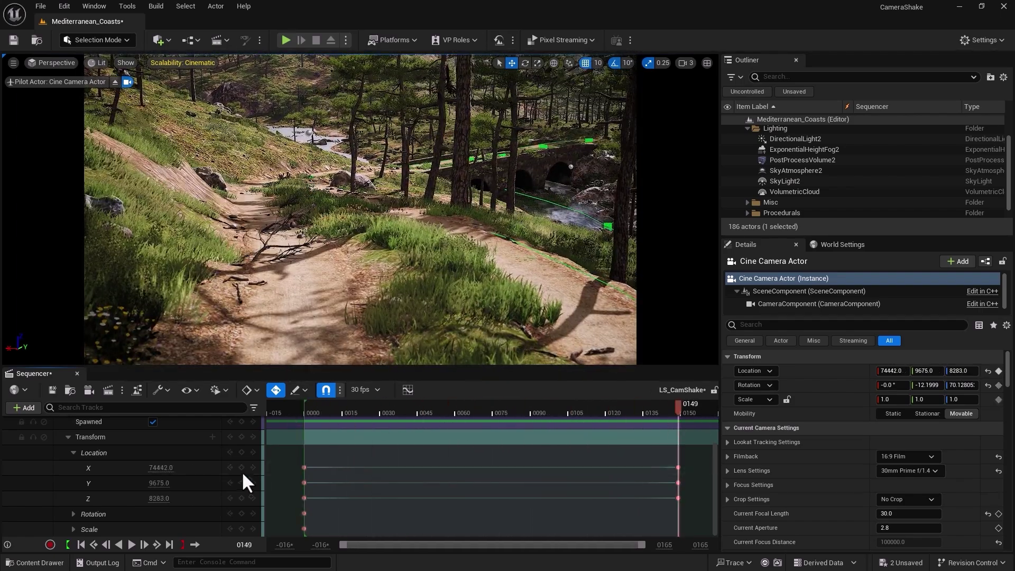
{"action": "left_click_drag", "start_coordinate": [157, 498], "coordinate": [206, 498]}
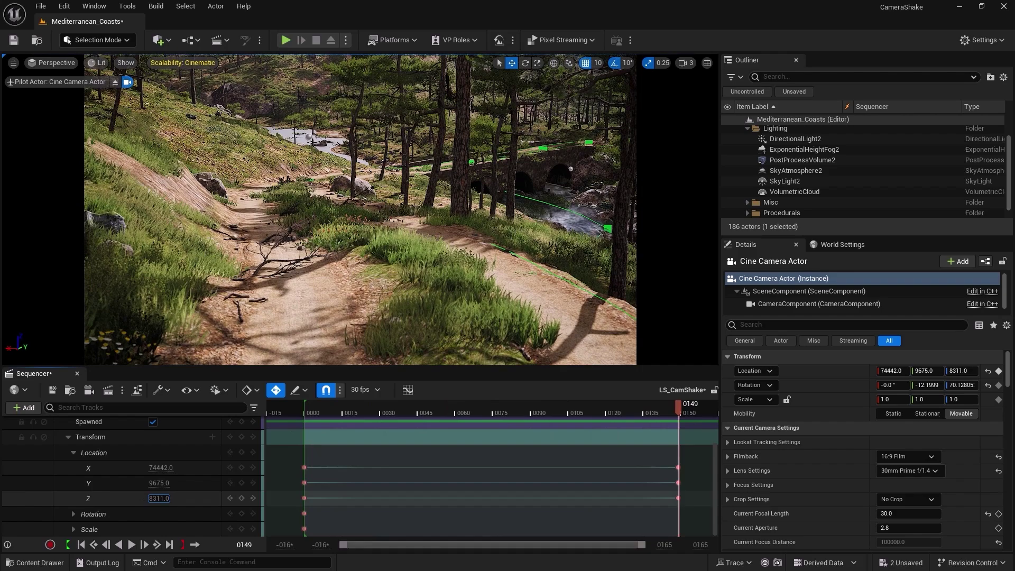
{"action": "mouse_move", "coordinate": [674, 401]}
{"action": "left_mouse_down"}
{"action": "mouse_move", "coordinate": [703, 414]}
{"action": "mouse_move", "coordinate": [287, 413]}
{"action": "left_mouse_up"}
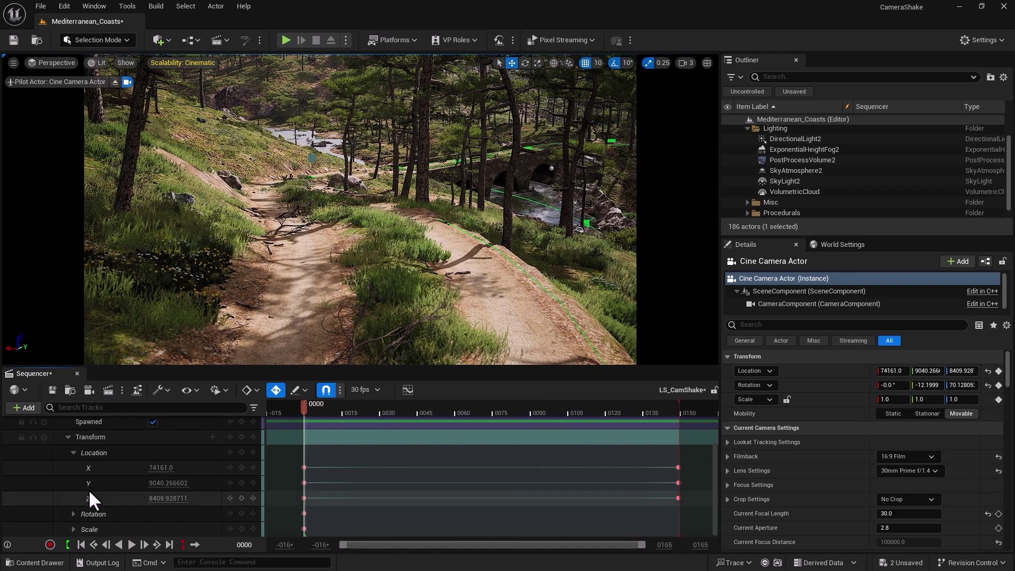
{"action": "scroll", "coordinate": [85, 484], "scroll_direction": "up", "scroll_amount": 1}
{"action": "scroll", "coordinate": [85, 485], "scroll_direction": "up", "scroll_amount": 2}
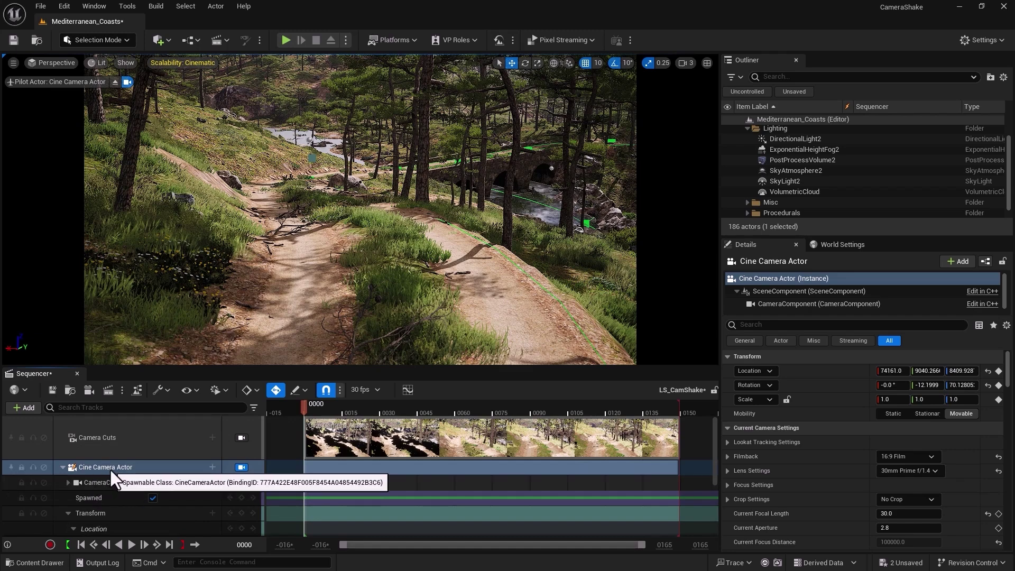
Try adding a Camera Shake track to the Cine Camera Actor, but no shake assets exist.
{"action": "left_click", "coordinate": [212, 467]}
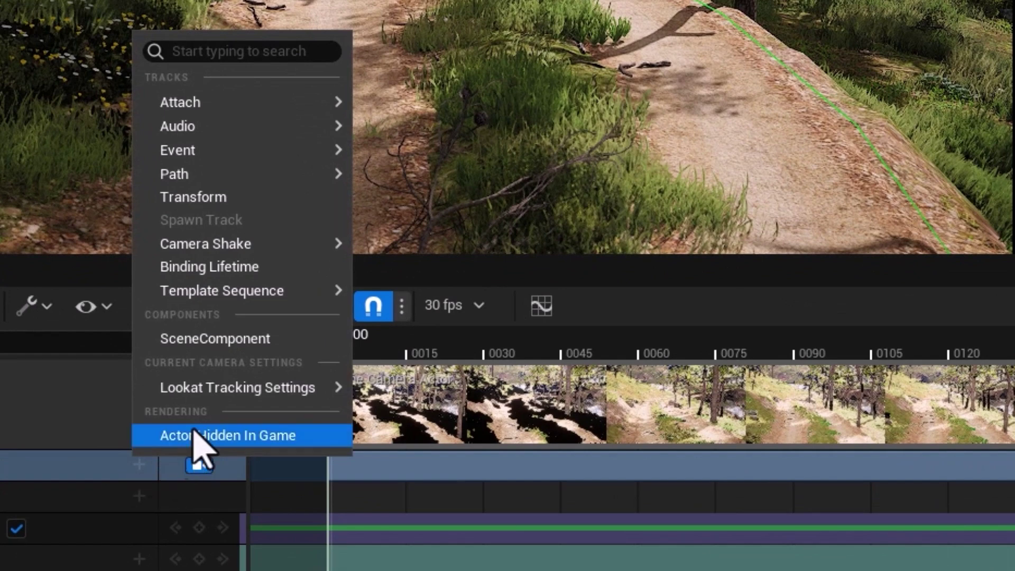
{"action": "mouse_move", "coordinate": [205, 244]}
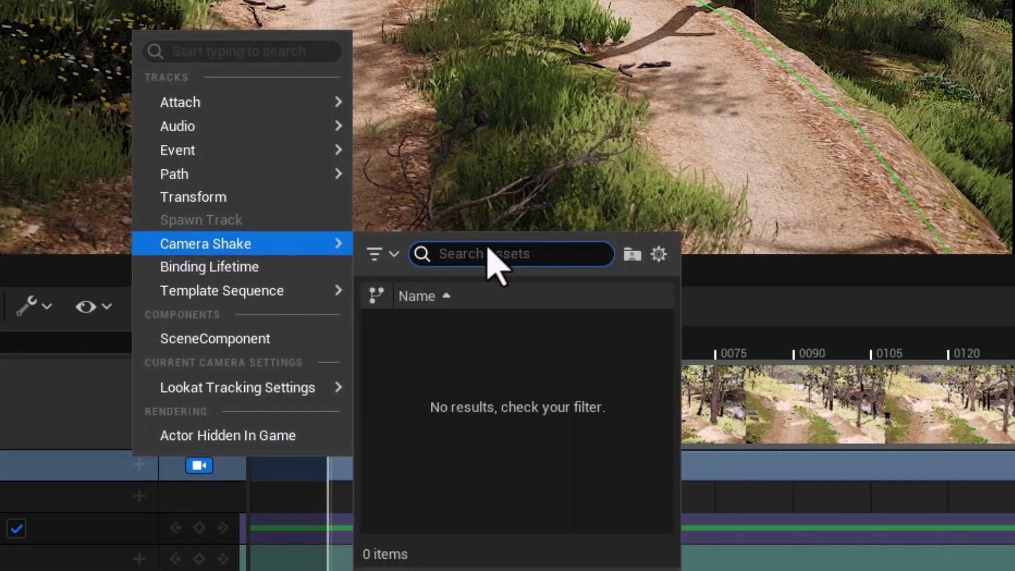
{"action": "key", "text": "Escape"}
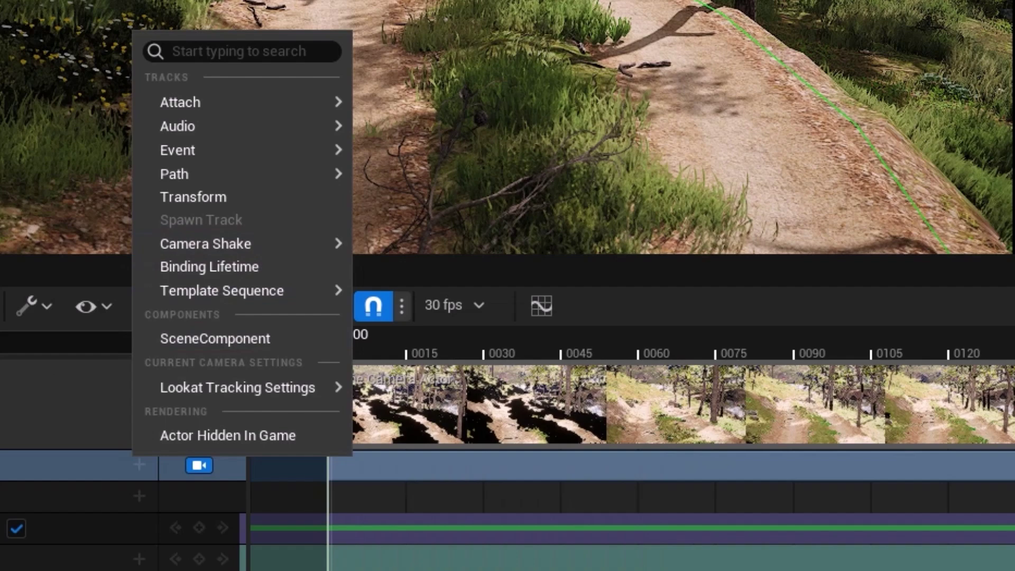
{"action": "key", "text": "Escape"}
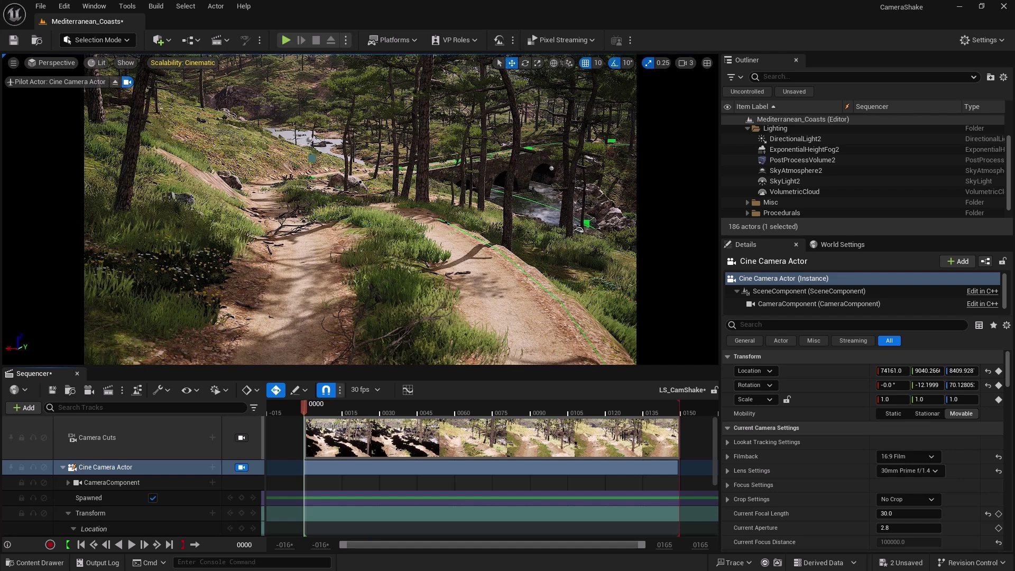
In the Reza folder, create Blueprint 'Camera_Shake' with parent class DefaultCameraShakeBase.
{"action": "left_click", "coordinate": [39, 562]}
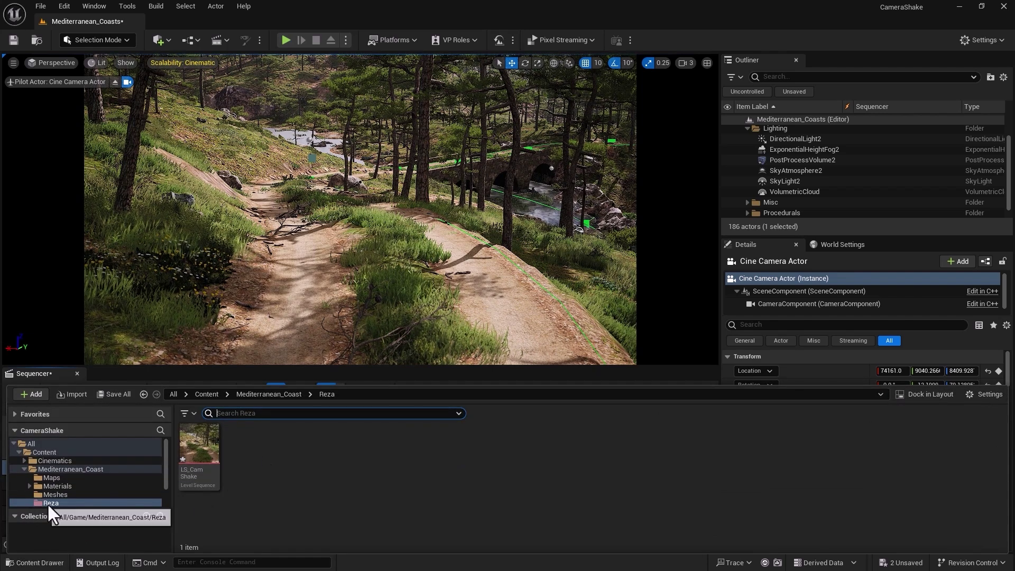
{"action": "right_click", "coordinate": [241, 462]}
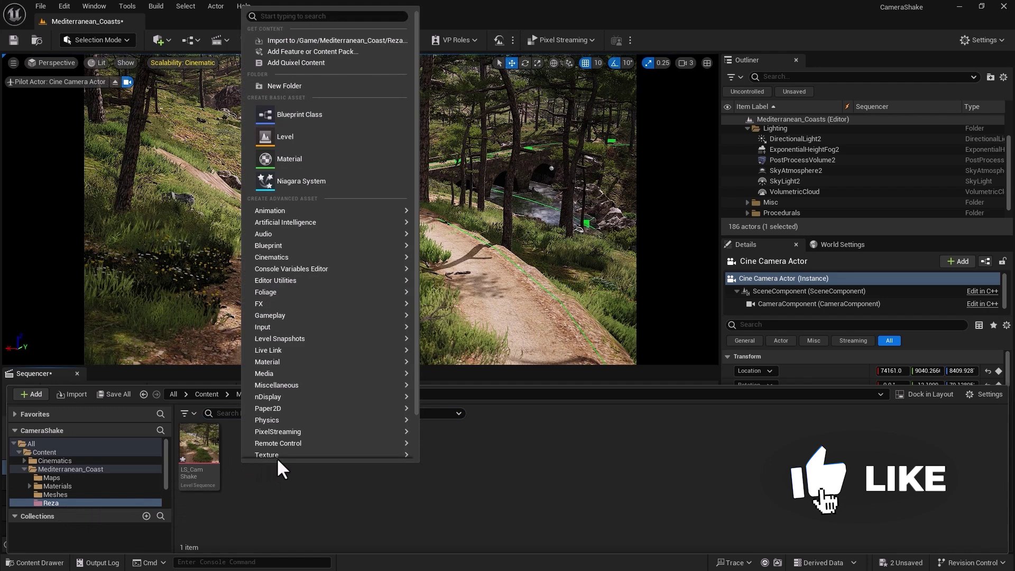
{"action": "left_click", "coordinate": [301, 115]}
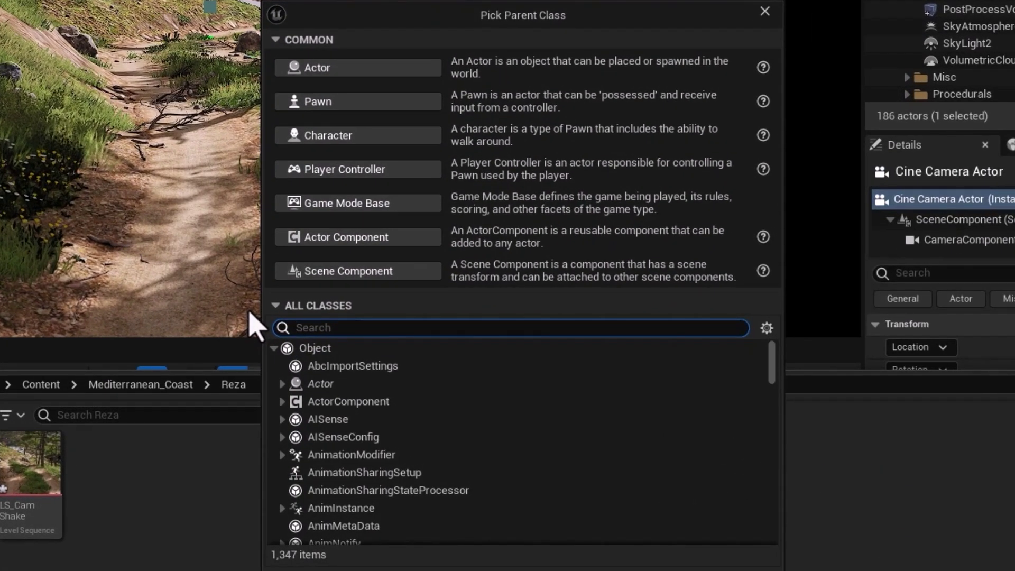
{"action": "type", "text": "camera shake"}
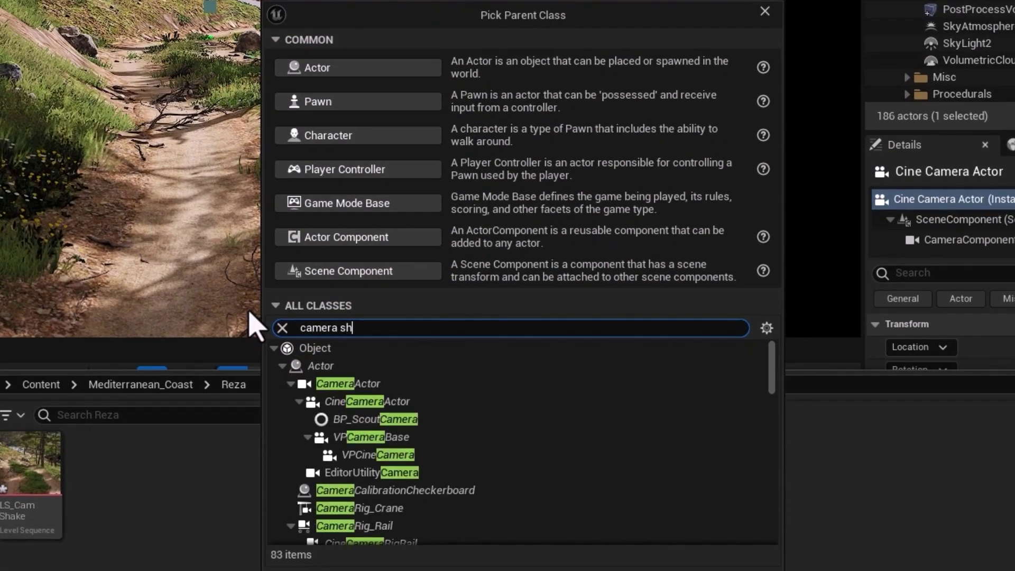
{"action": "type", "text": "base"}
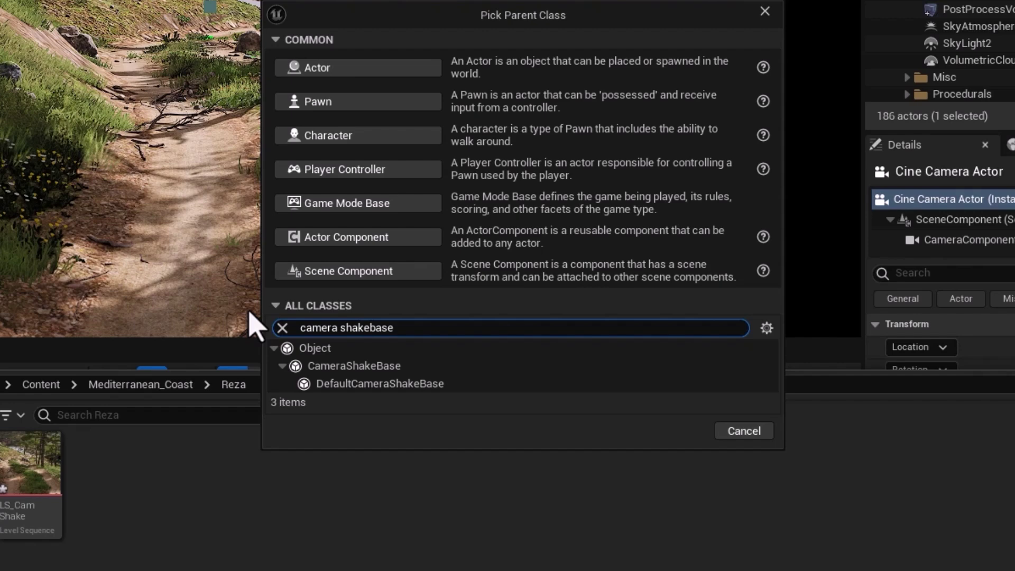
{"action": "left_click", "coordinate": [338, 384]}
{"action": "left_click", "coordinate": [670, 496]}
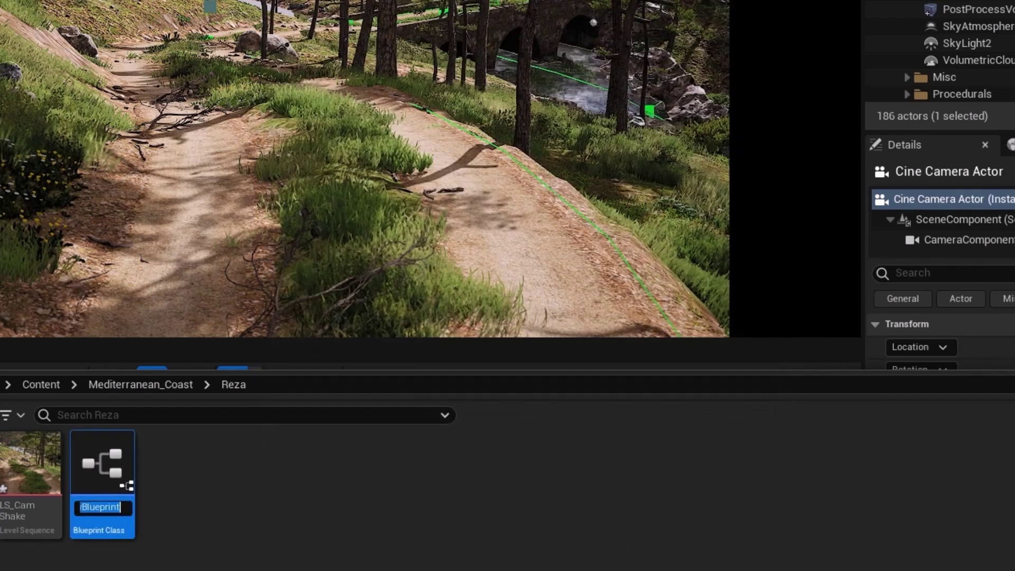
{"action": "type", "text": "Came"}
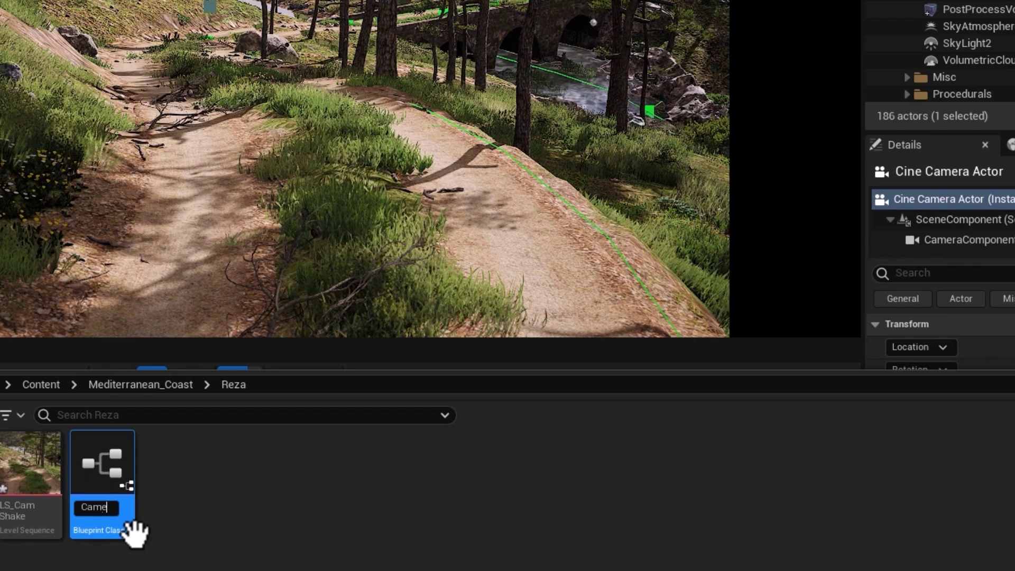
{"action": "type", "text": "ra_Sha"}
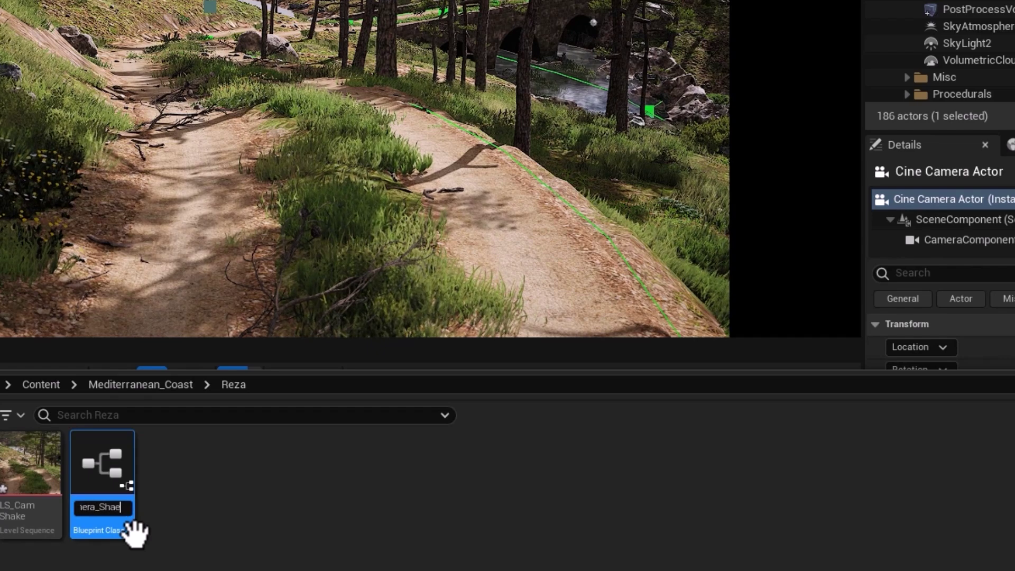
{"action": "type", "text": "ke"}
{"action": "key", "text": "Return"}
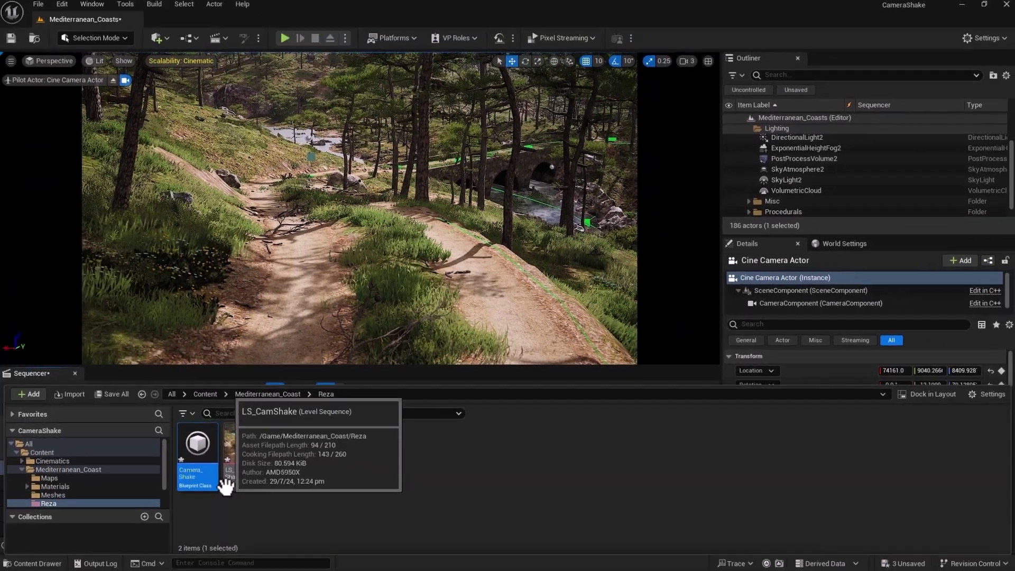
Open Camera_Shake and close its Event Graph to show the Class Defaults.
{"action": "double_click", "coordinate": [199, 450]}
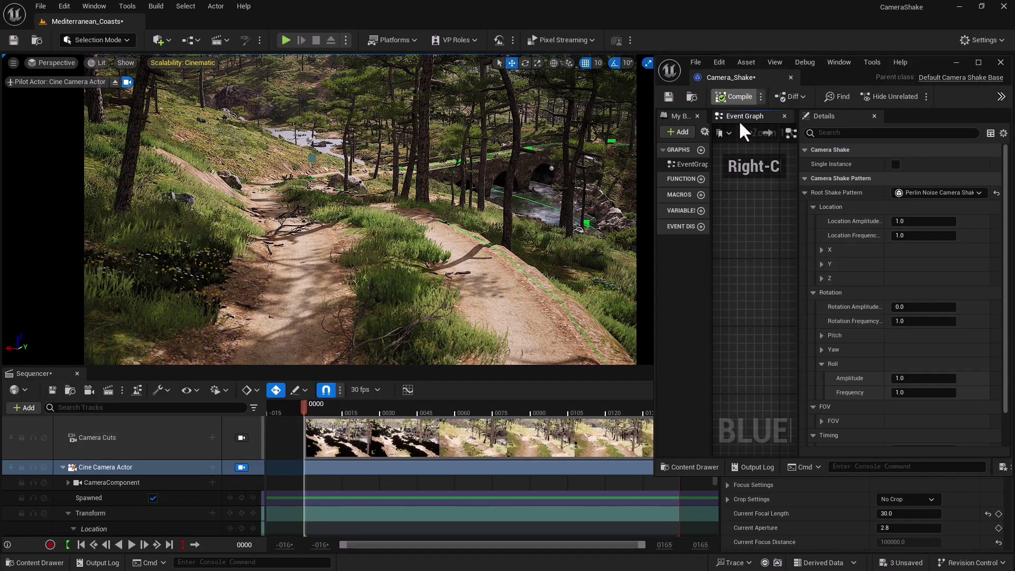
{"action": "left_click", "coordinate": [785, 115]}
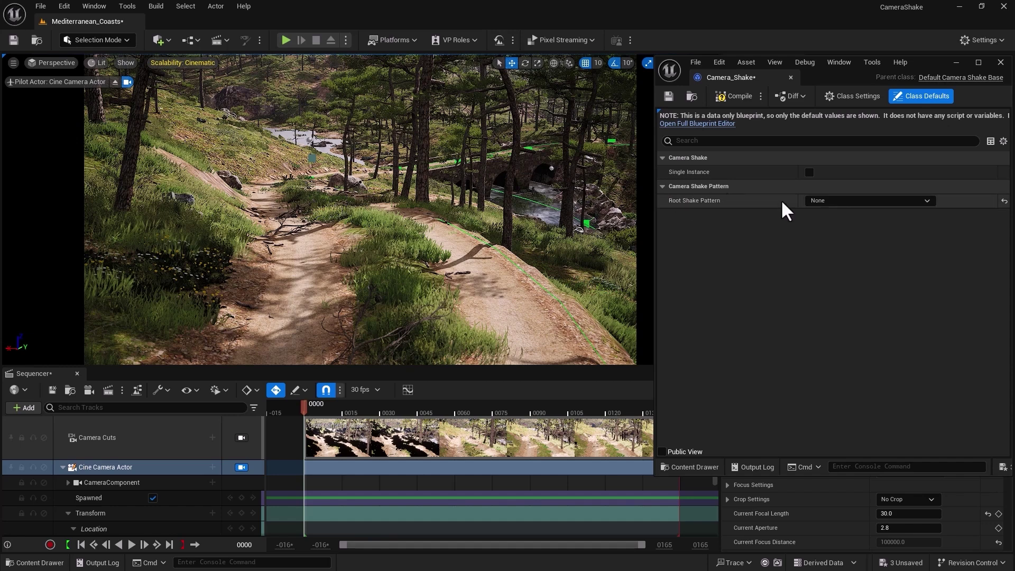
Set Root Shake Pattern to Perlin Noise Camera Shake Pattern and expand Location and Rotation.
{"action": "left_click", "coordinate": [811, 205]}
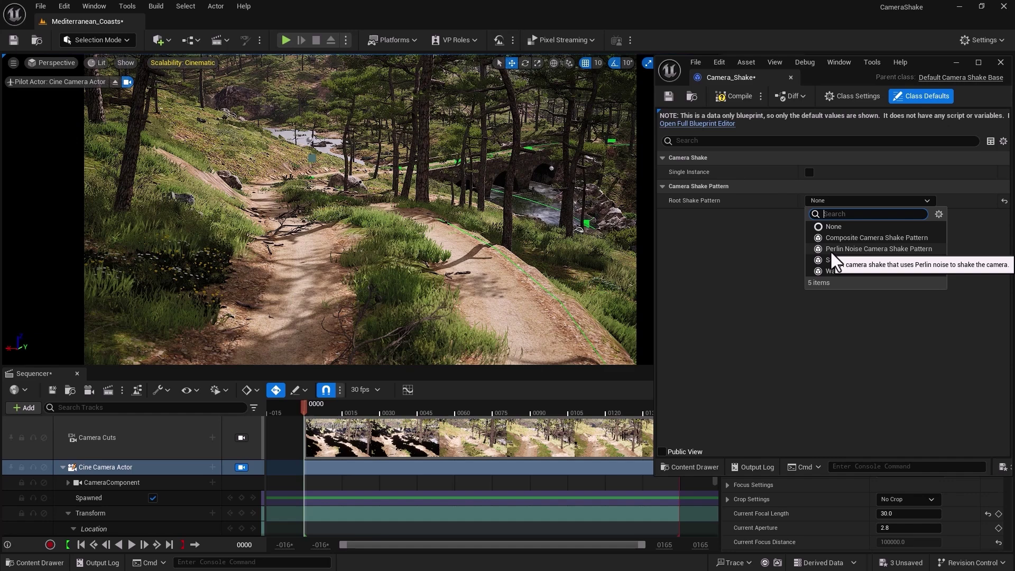
{"action": "left_click", "coordinate": [831, 252]}
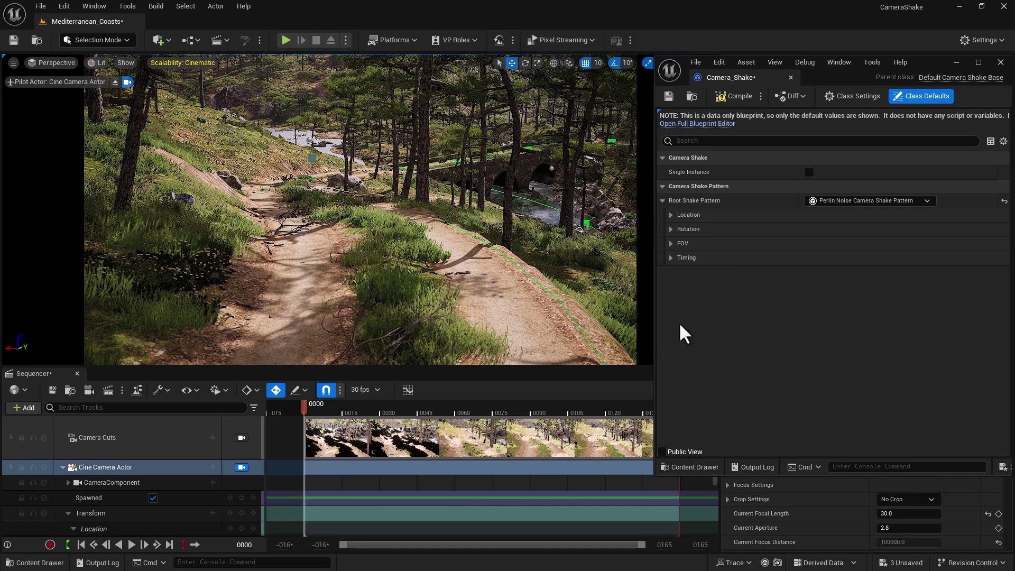
{"action": "left_click", "coordinate": [671, 214]}
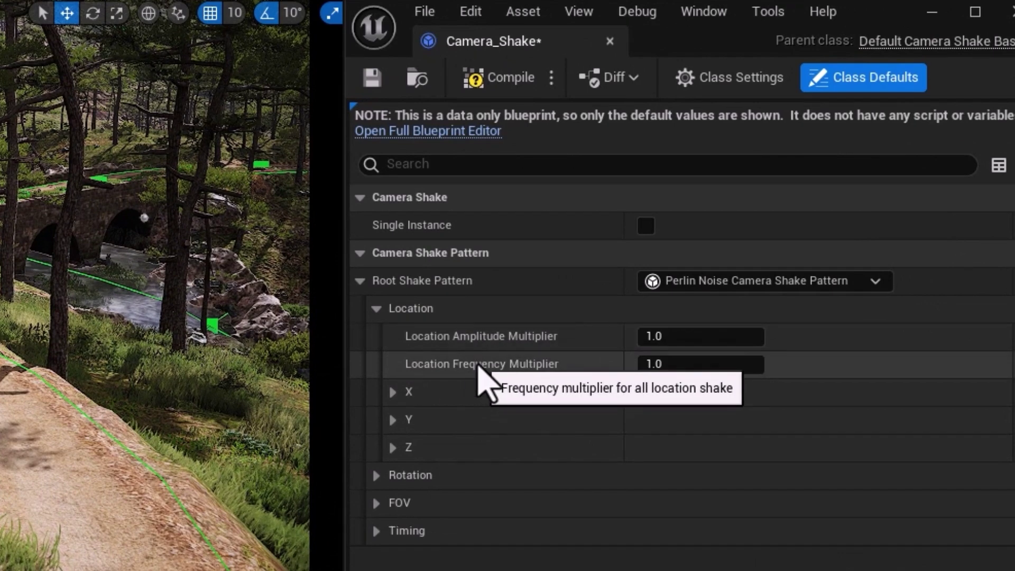
{"action": "left_click", "coordinate": [375, 476]}
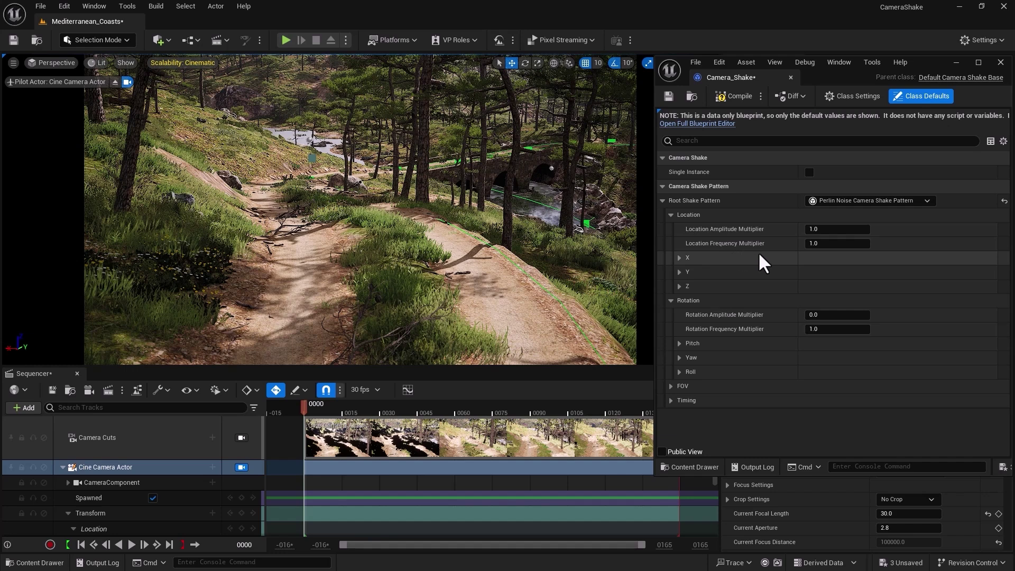
Change the Root Shake Pattern to Wave Oscillator Camera Shake Pattern.
{"action": "left_click", "coordinate": [851, 202]}
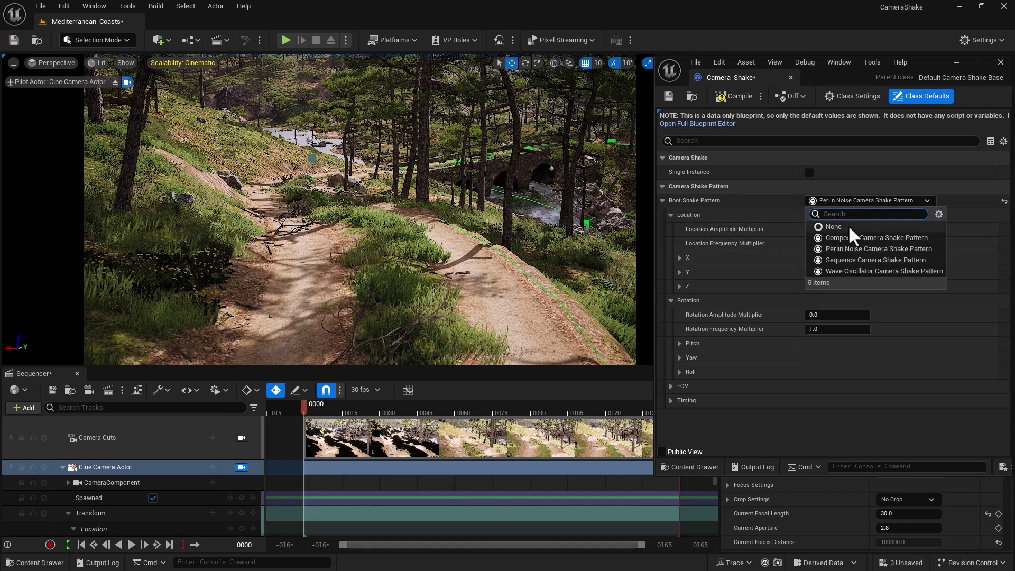
{"action": "left_click", "coordinate": [840, 271]}
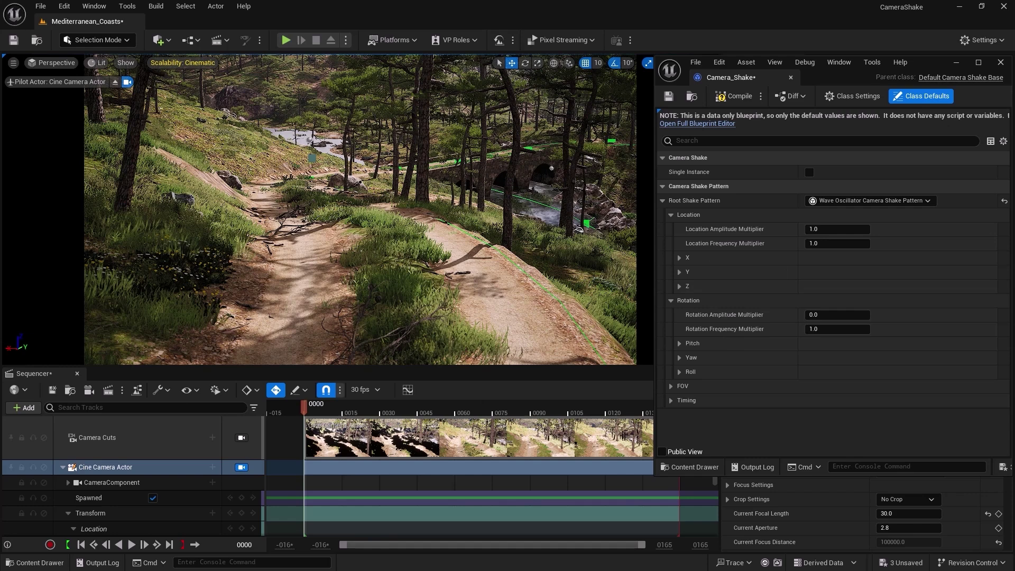
Set Root Shake Pattern to Sequence, inspect its settings, then switch it to Composite.
{"action": "left_click", "coordinate": [823, 198]}
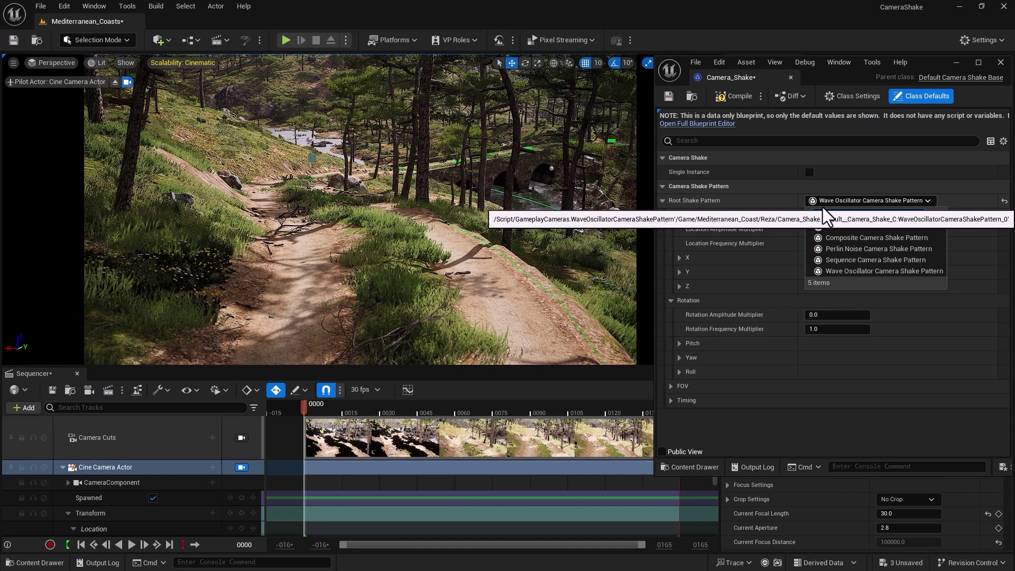
{"action": "left_click", "coordinate": [824, 260]}
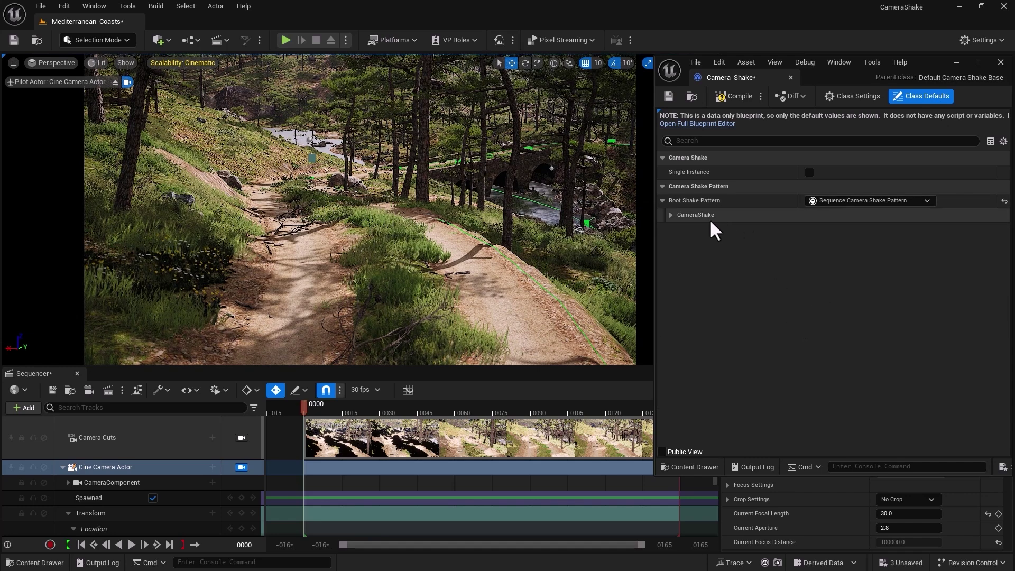
{"action": "left_click", "coordinate": [671, 214]}
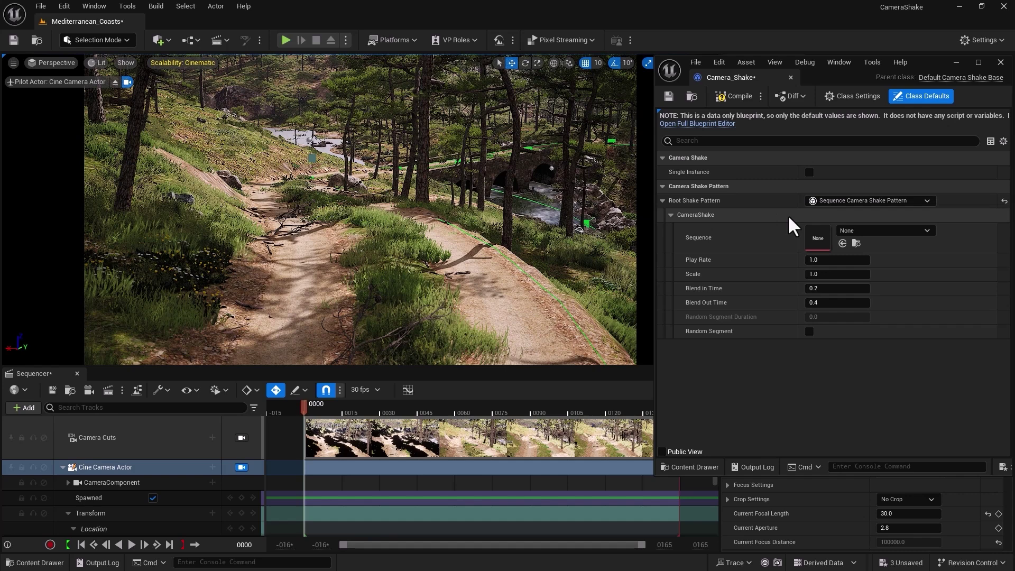
{"action": "left_click", "coordinate": [816, 203]}
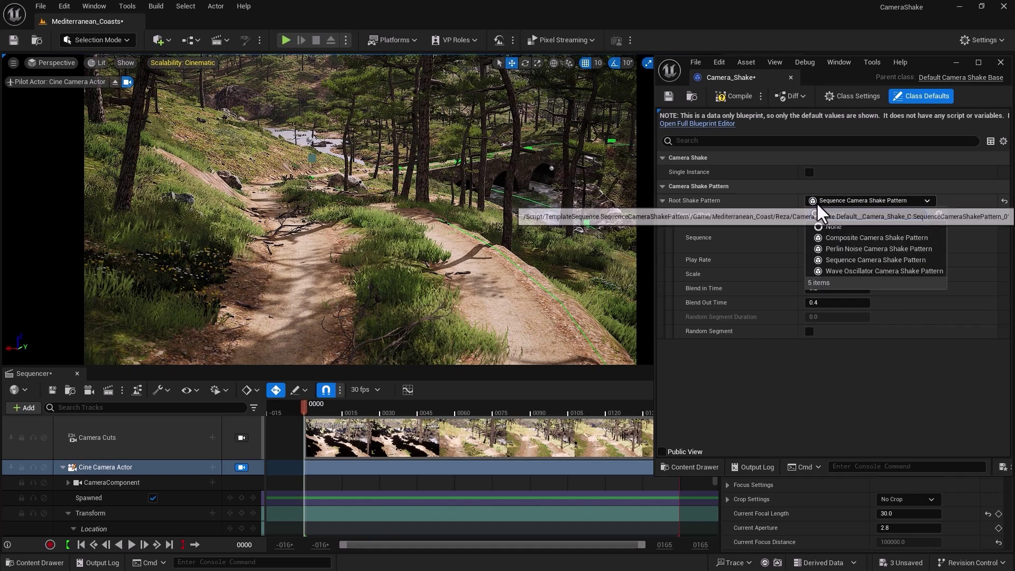
{"action": "left_click", "coordinate": [821, 236]}
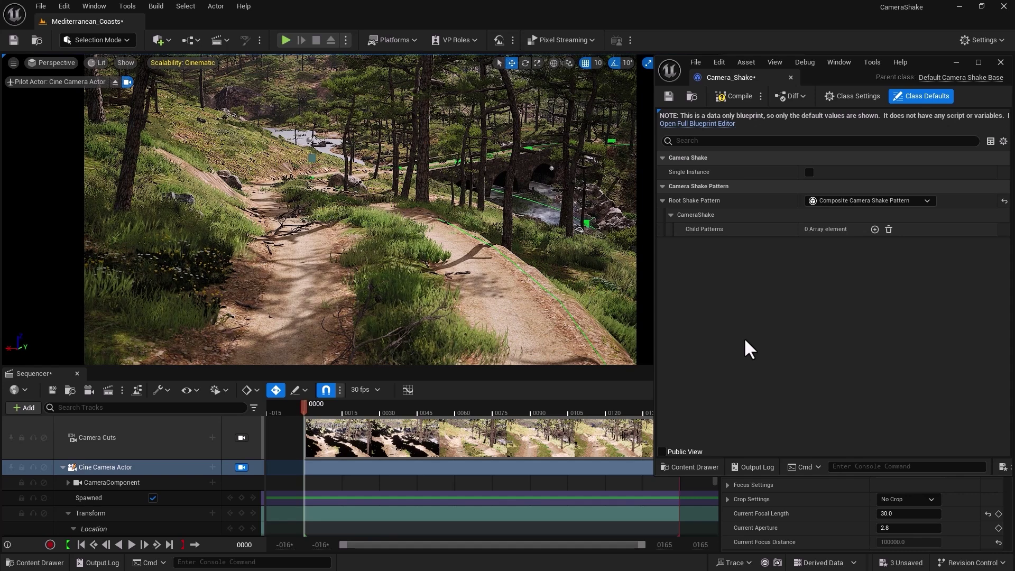
Switch the root shake pattern back to Perlin Noise and expand Location and Rotation.
{"action": "left_click", "coordinate": [835, 201]}
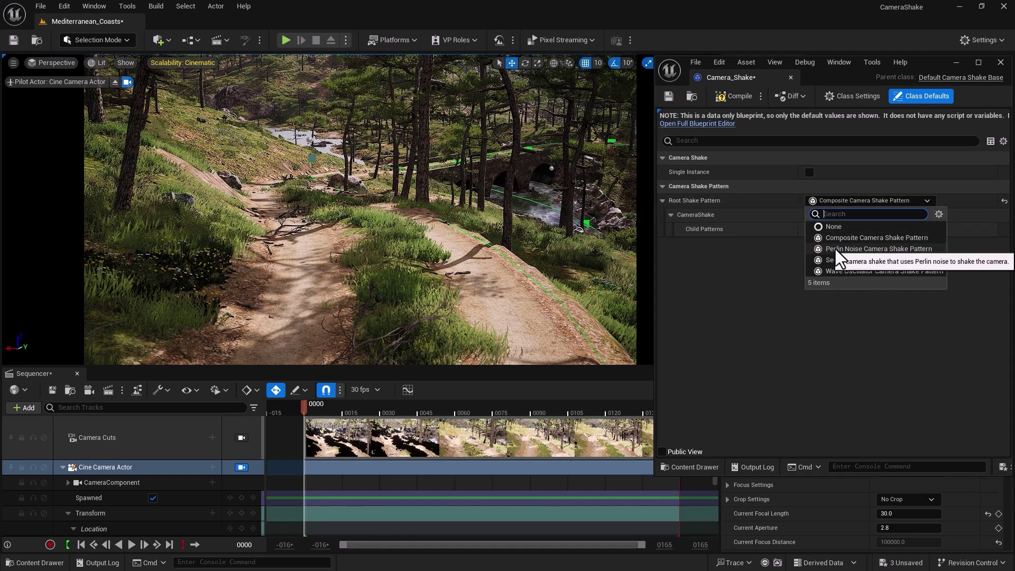
{"action": "left_click", "coordinate": [835, 249]}
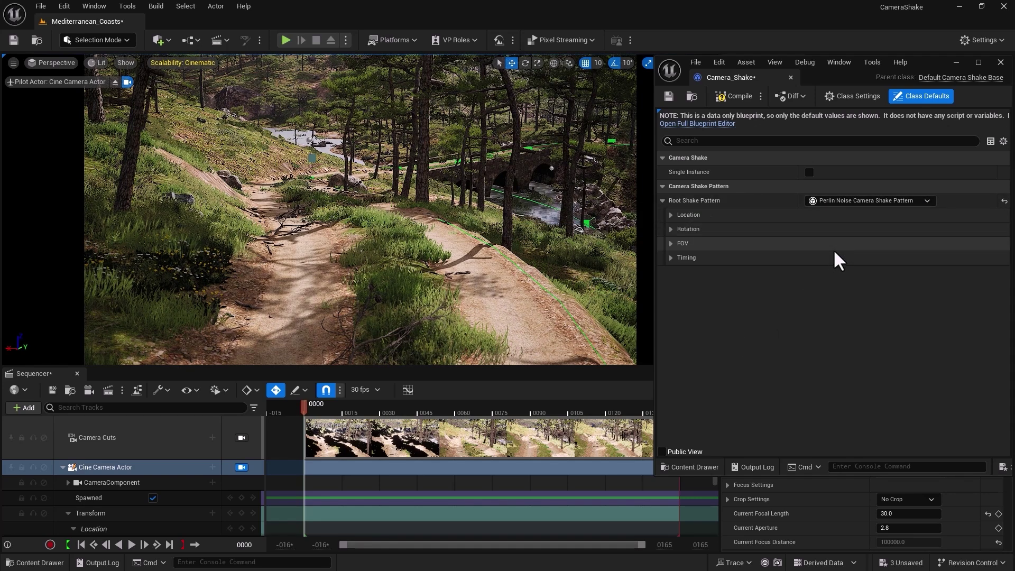
{"action": "left_click", "coordinate": [671, 215]}
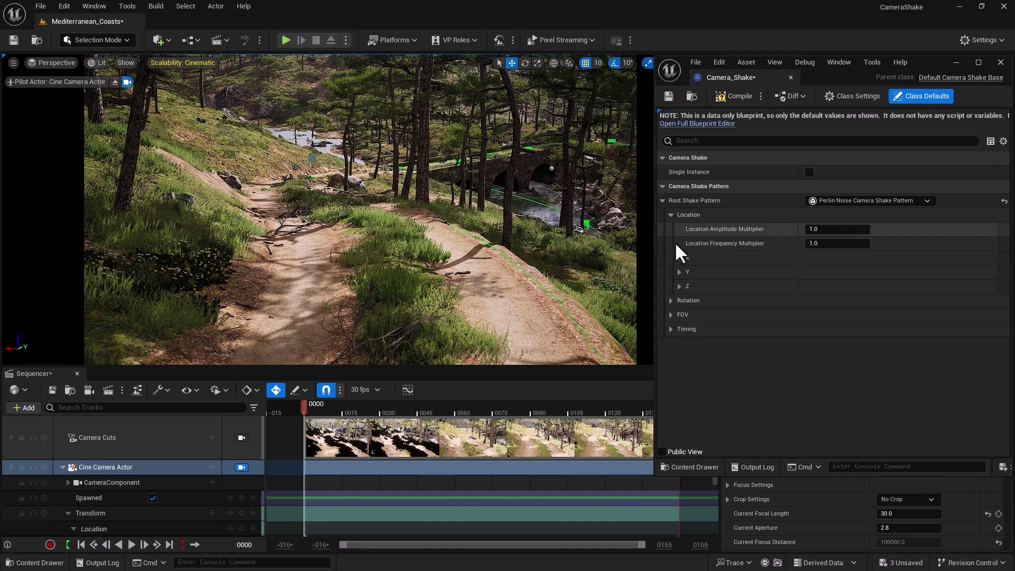
{"action": "left_click", "coordinate": [670, 300]}
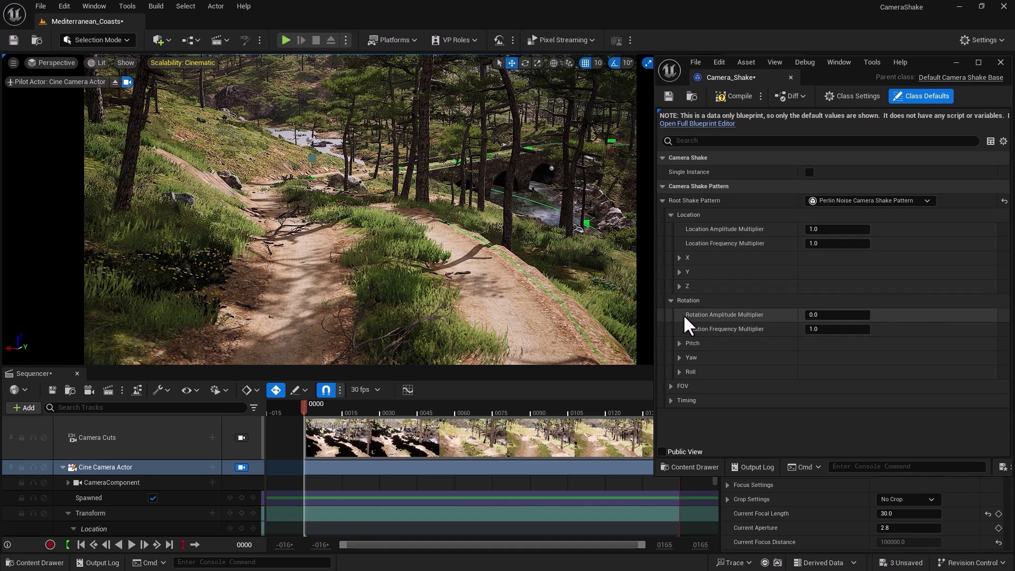
Set Rotation Amplitude Multiplier to 1.0, then compile and save Camera_Shake.
{"action": "left_click", "coordinate": [817, 315]}
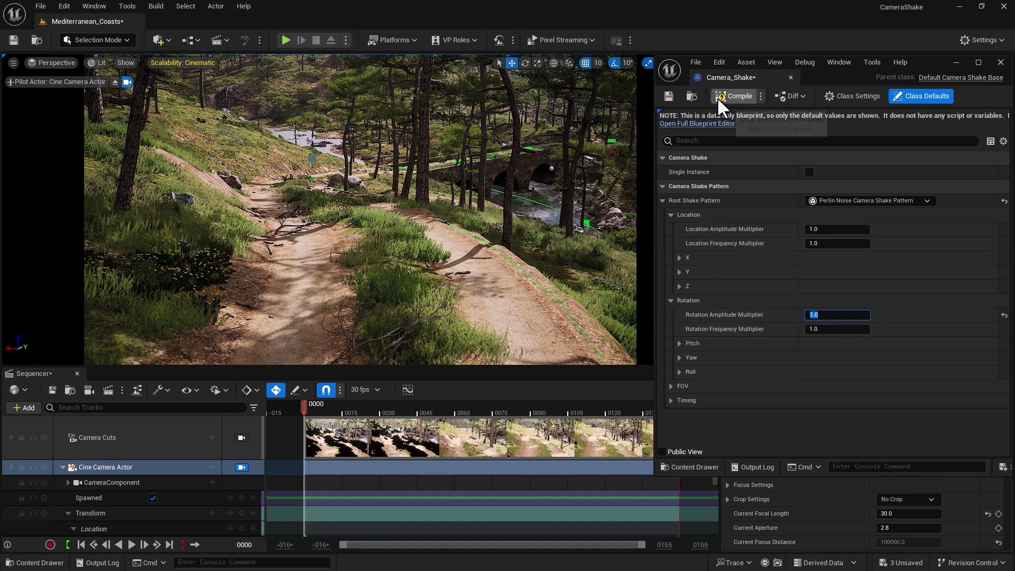
{"action": "left_click", "coordinate": [718, 97]}
{"action": "left_click", "coordinate": [669, 97]}
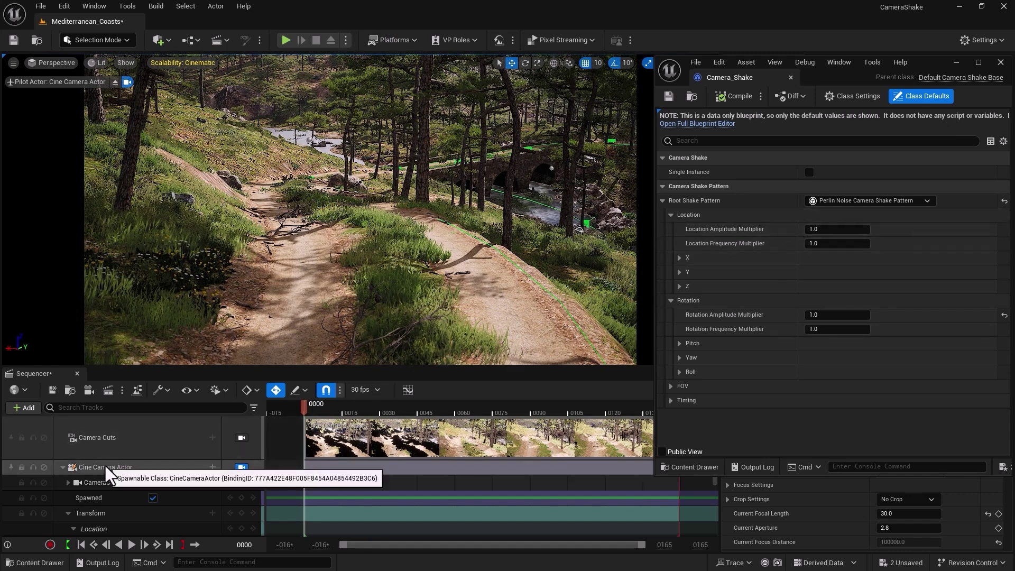
Add a Camera_Shake track to the Cine Camera Actor with a shake duration of 100.
{"action": "left_click", "coordinate": [213, 467]}
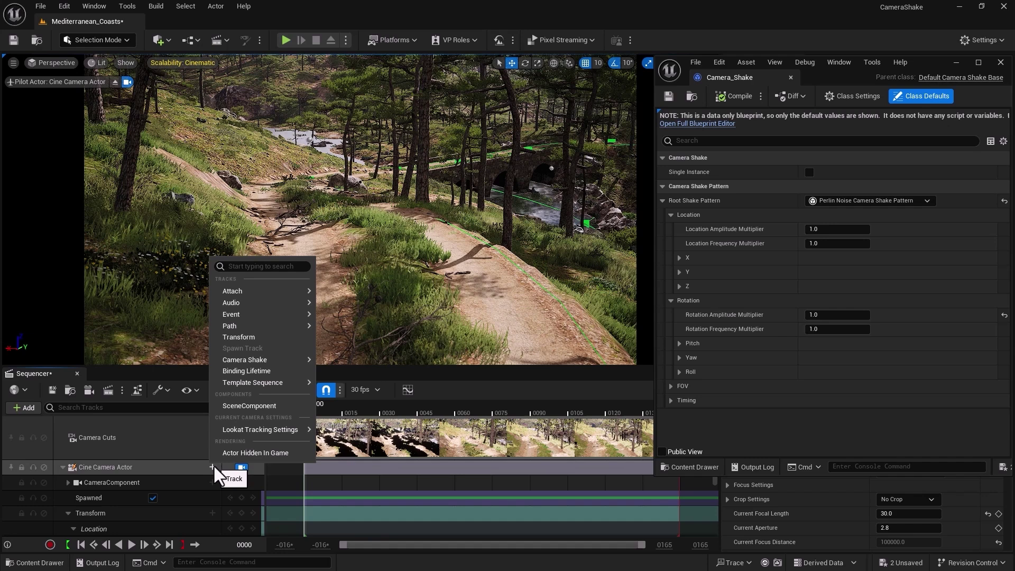
{"action": "mouse_move", "coordinate": [245, 359]}
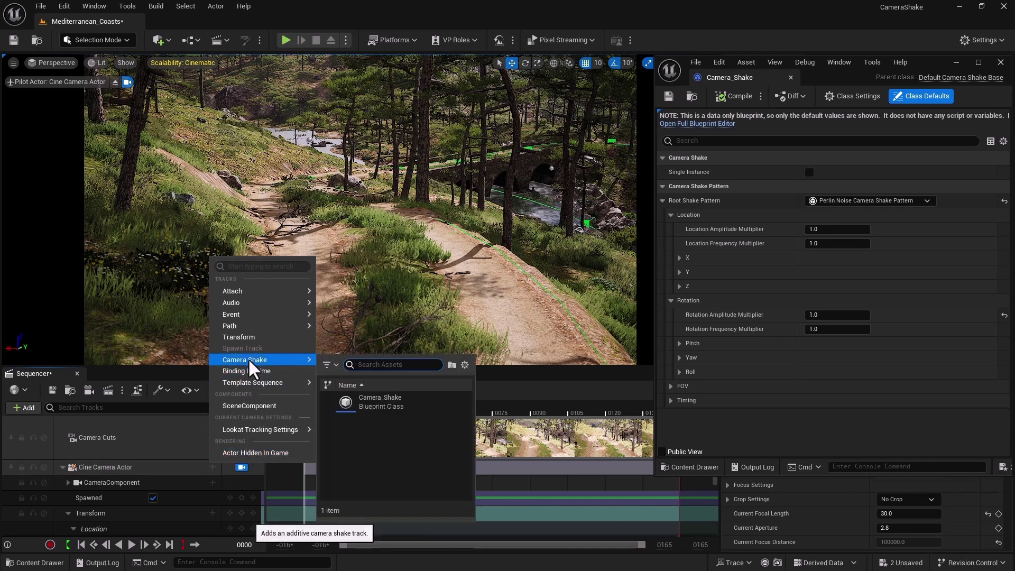
{"action": "left_click", "coordinate": [390, 399]}
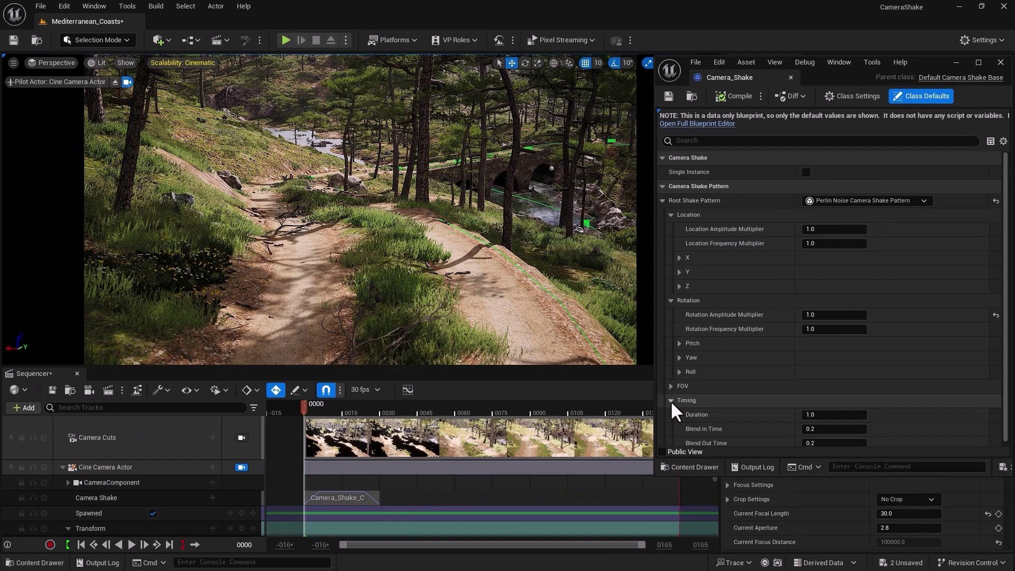
{"action": "left_click", "coordinate": [671, 400]}
{"action": "left_click", "coordinate": [811, 415]}
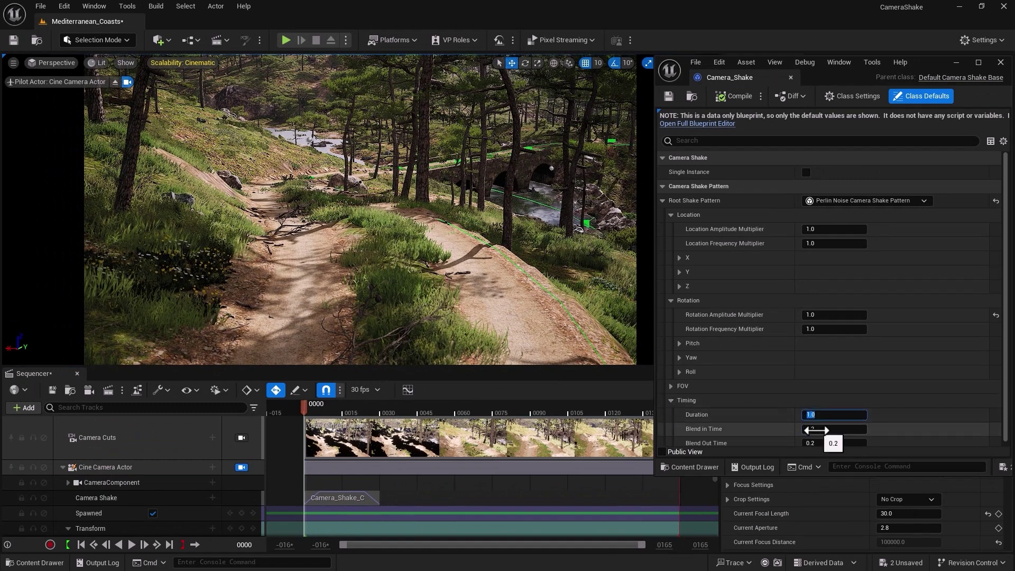
{"action": "type", "text": "100"}
{"action": "key", "text": "Return"}
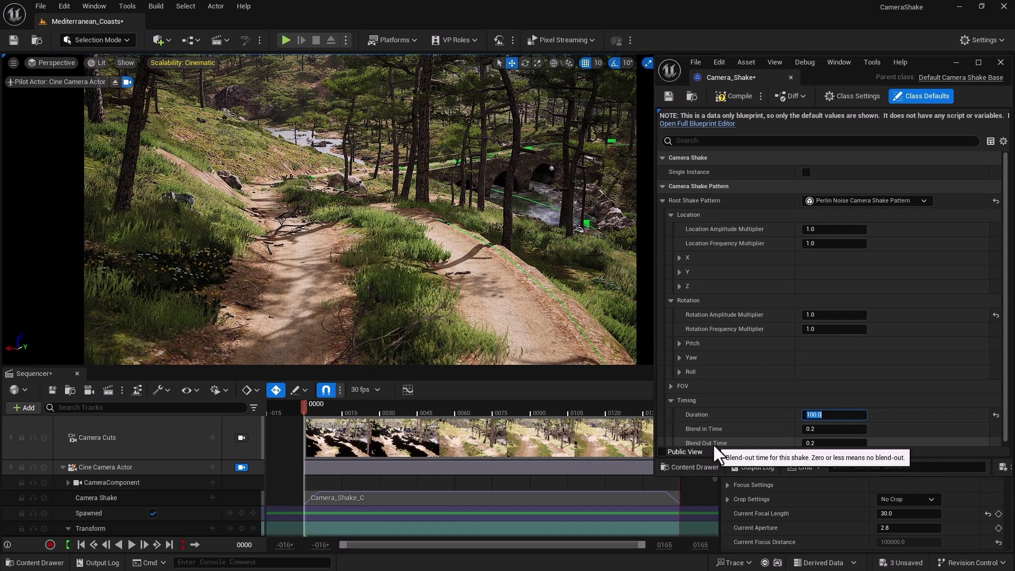
{"action": "mouse_move", "coordinate": [305, 409]}
{"action": "left_mouse_down"}
{"action": "mouse_move", "coordinate": [672, 429]}
{"action": "mouse_move", "coordinate": [294, 441]}
{"action": "left_mouse_up"}
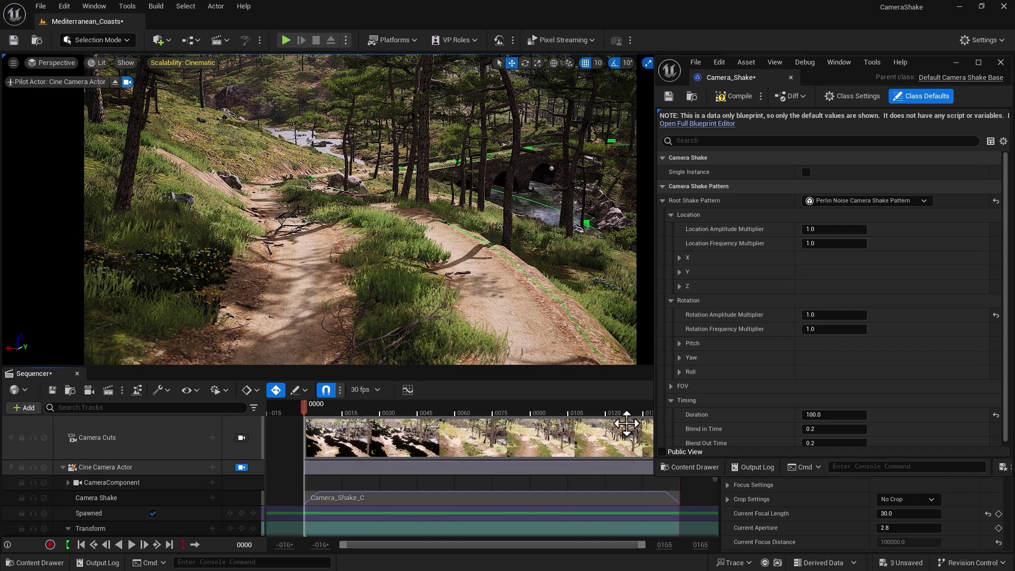
Set the shake's Blend In and Blend Out times to 0.
{"action": "left_click", "coordinate": [834, 428]}
{"action": "type", "text": "0"}
{"action": "key", "text": "Return"}
{"action": "type", "text": "0"}
{"action": "key", "text": "Return"}
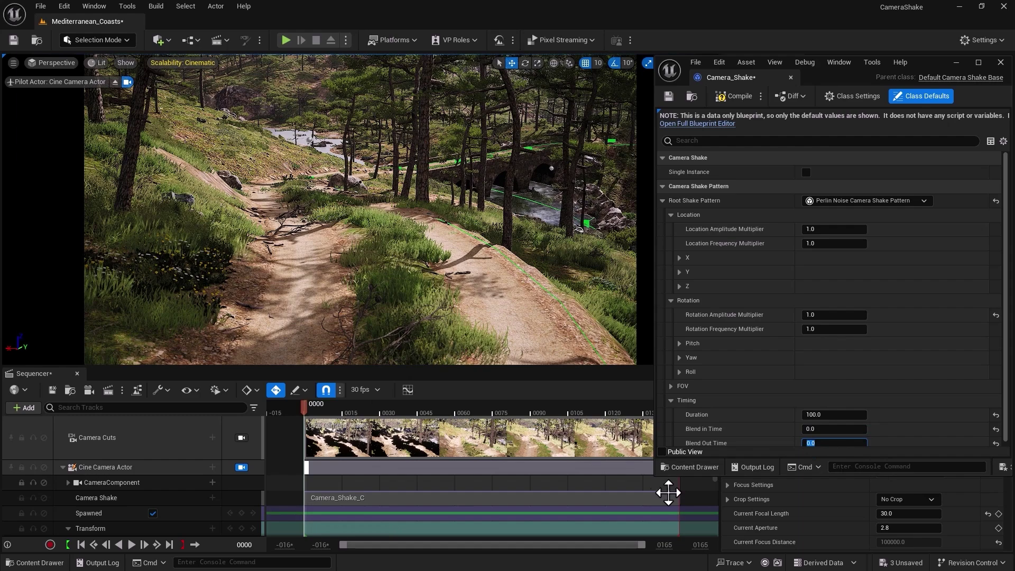
{"action": "mouse_move", "coordinate": [305, 406]}
{"action": "left_mouse_down"}
{"action": "mouse_move", "coordinate": [383, 415]}
{"action": "mouse_move", "coordinate": [338, 429]}
{"action": "left_mouse_up"}
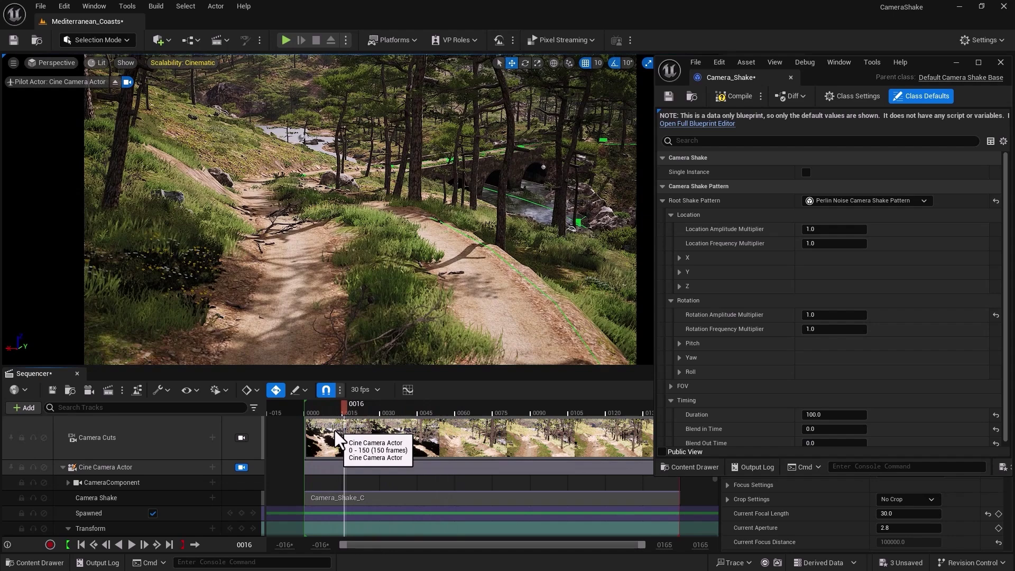
Try 5.0, then set Rotation Amplitude Multiplier to 0.8, previewing the shot each time.
{"action": "left_click_drag", "start_coordinate": [338, 430], "coordinate": [339, 433]}
{"action": "left_click", "coordinate": [679, 371]}
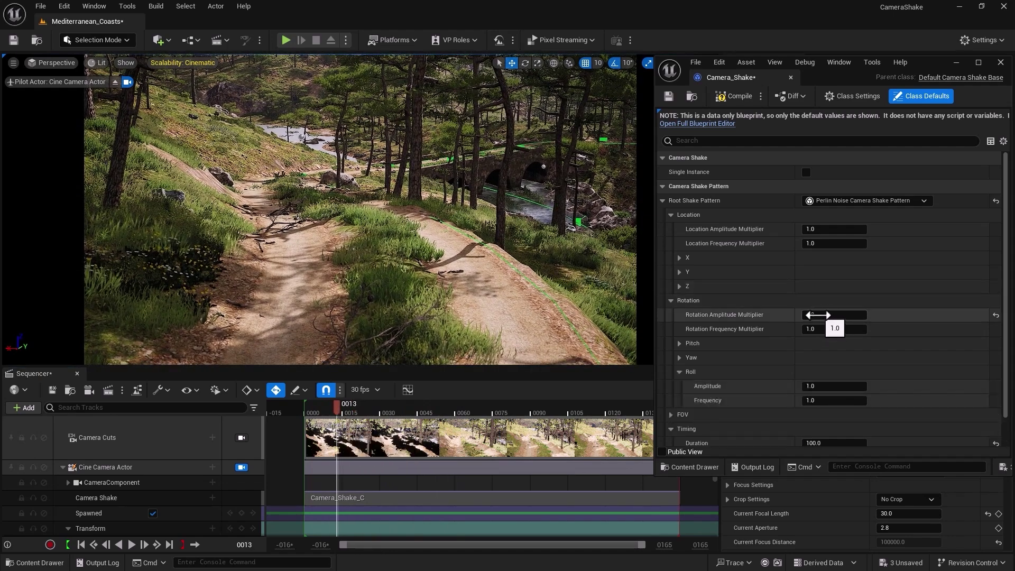
{"action": "left_click", "coordinate": [820, 315]}
{"action": "type", "text": "5"}
{"action": "key", "text": "Return"}
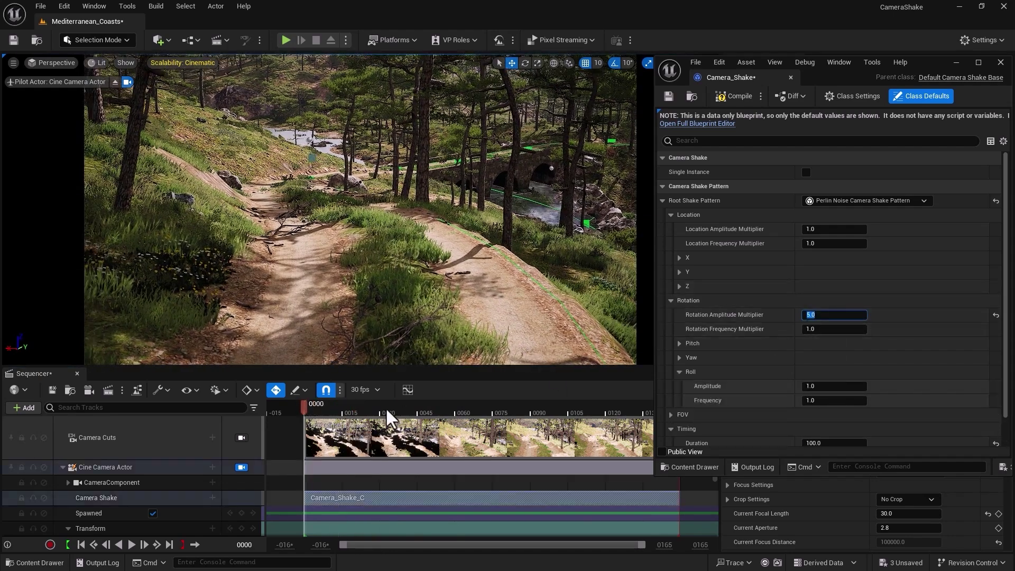
{"action": "left_click_drag", "start_coordinate": [309, 404], "coordinate": [427, 411]}
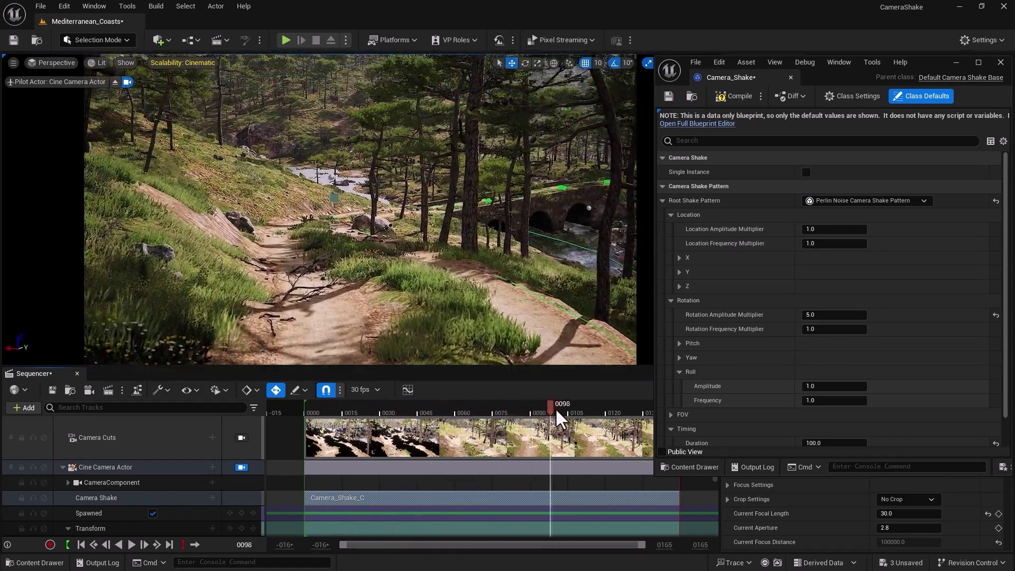
{"action": "mouse_move", "coordinate": [427, 411]}
{"action": "left_mouse_down"}
{"action": "mouse_move", "coordinate": [591, 406]}
{"action": "mouse_move", "coordinate": [351, 439]}
{"action": "left_mouse_up"}
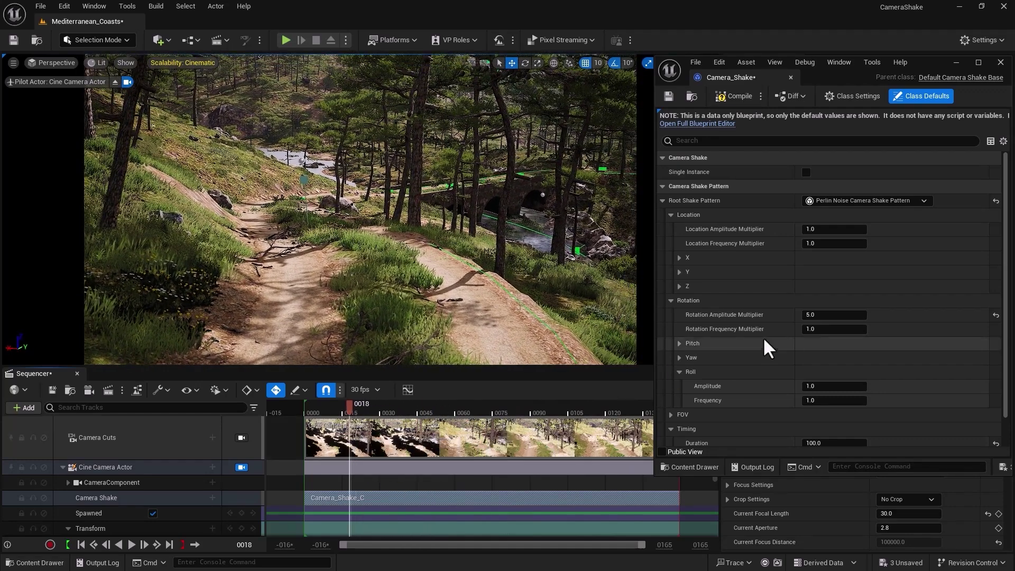
{"action": "left_click", "coordinate": [817, 315]}
{"action": "type", "text": "5.0"}
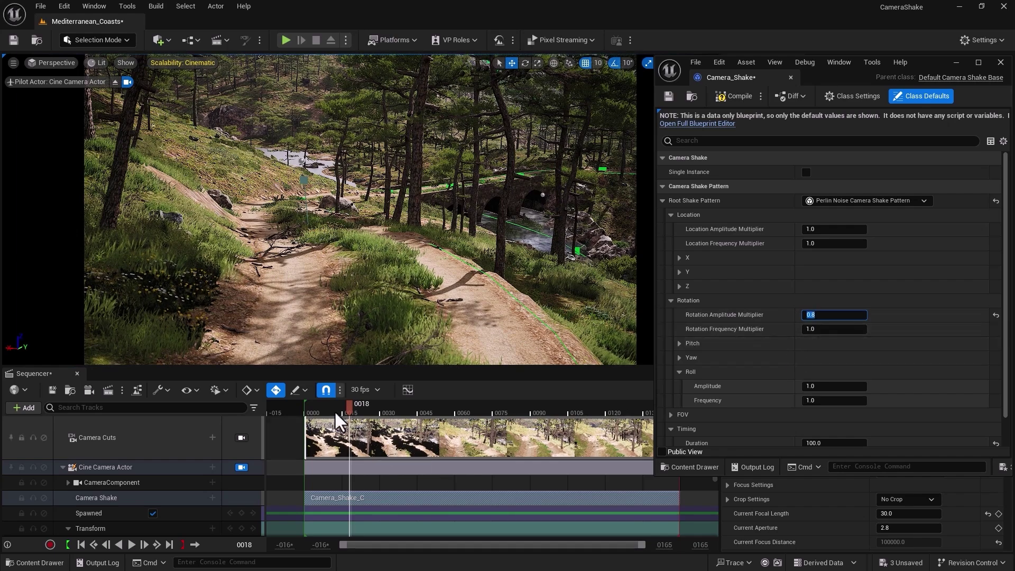
{"action": "mouse_move", "coordinate": [347, 411]}
{"action": "left_mouse_down"}
{"action": "mouse_move", "coordinate": [317, 411]}
{"action": "mouse_move", "coordinate": [548, 411]}
{"action": "left_mouse_up"}
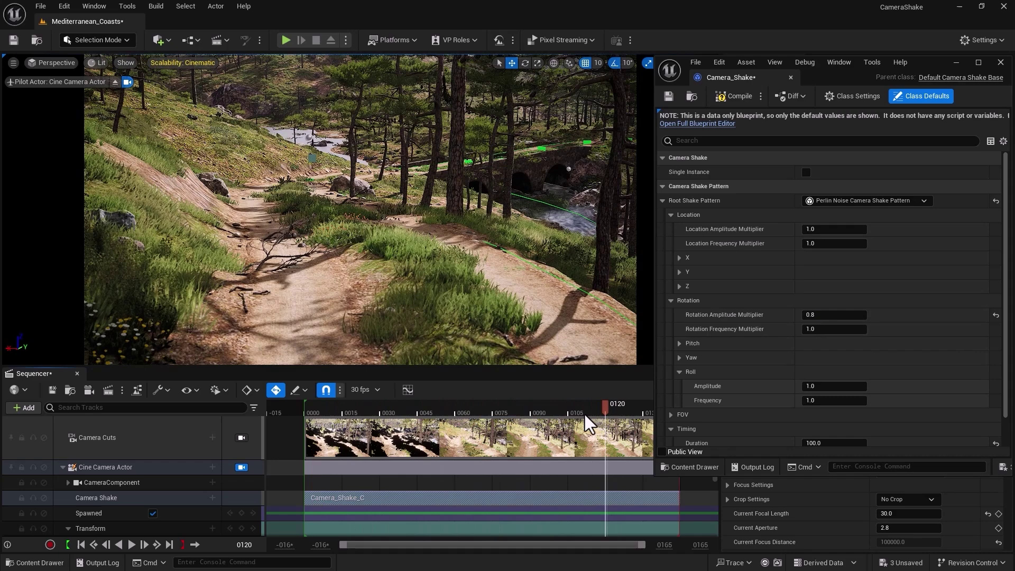
{"action": "mouse_move", "coordinate": [548, 411]}
{"action": "left_mouse_down"}
{"action": "mouse_move", "coordinate": [332, 444]}
{"action": "mouse_move", "coordinate": [307, 438]}
{"action": "left_mouse_up"}
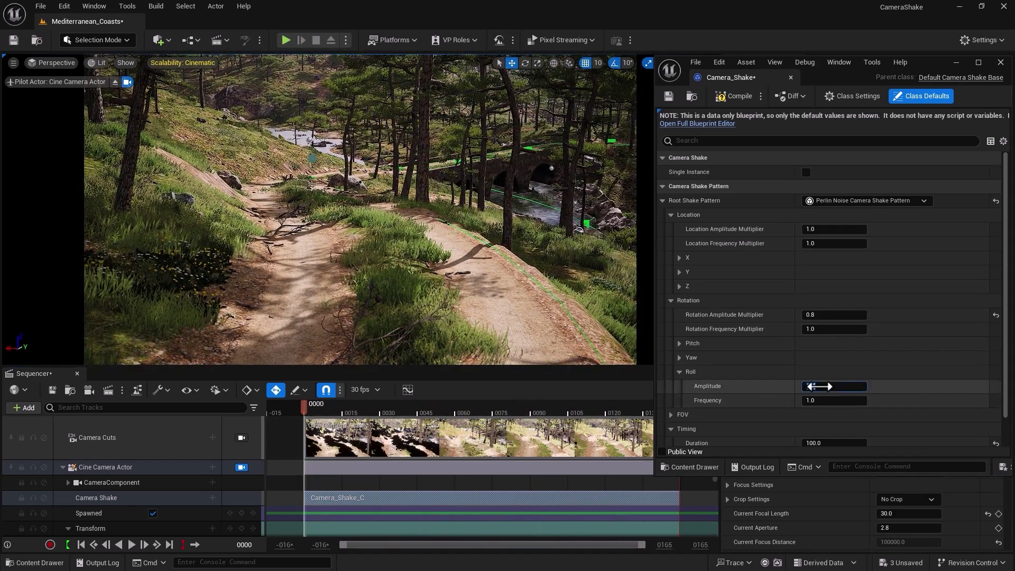
Try 5, then set Roll Amplitude to 1.2 and preview the shot in the Sequencer.
{"action": "left_click", "coordinate": [820, 387]}
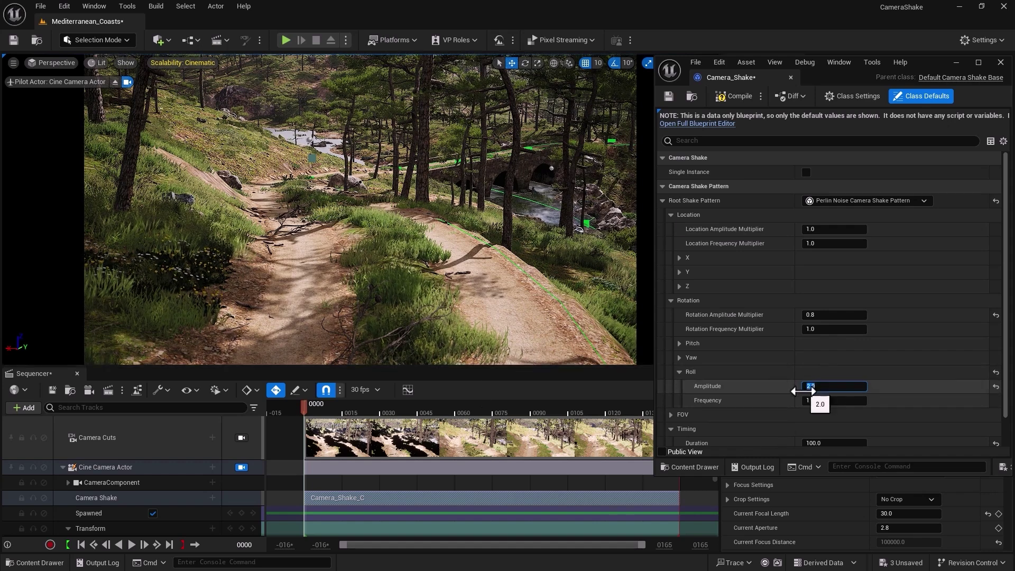
{"action": "type", "text": "5"}
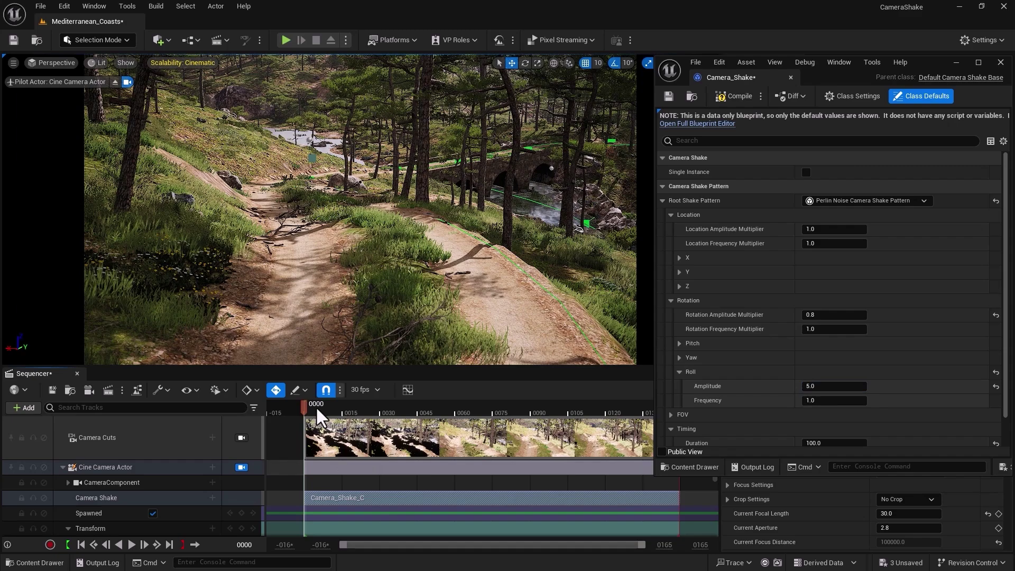
{"action": "mouse_move", "coordinate": [316, 406]}
{"action": "left_mouse_down"}
{"action": "mouse_move", "coordinate": [575, 409]}
{"action": "mouse_move", "coordinate": [410, 417]}
{"action": "mouse_move", "coordinate": [522, 433]}
{"action": "left_mouse_up"}
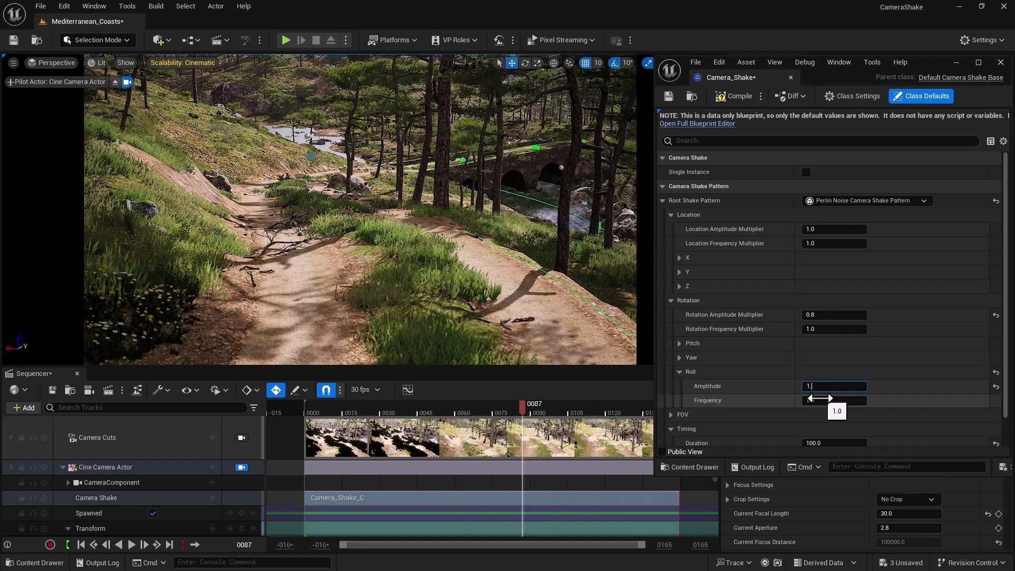
{"action": "mouse_move", "coordinate": [519, 405]}
{"action": "left_mouse_down"}
{"action": "mouse_move", "coordinate": [325, 413]}
{"action": "mouse_move", "coordinate": [555, 420]}
{"action": "left_mouse_up"}
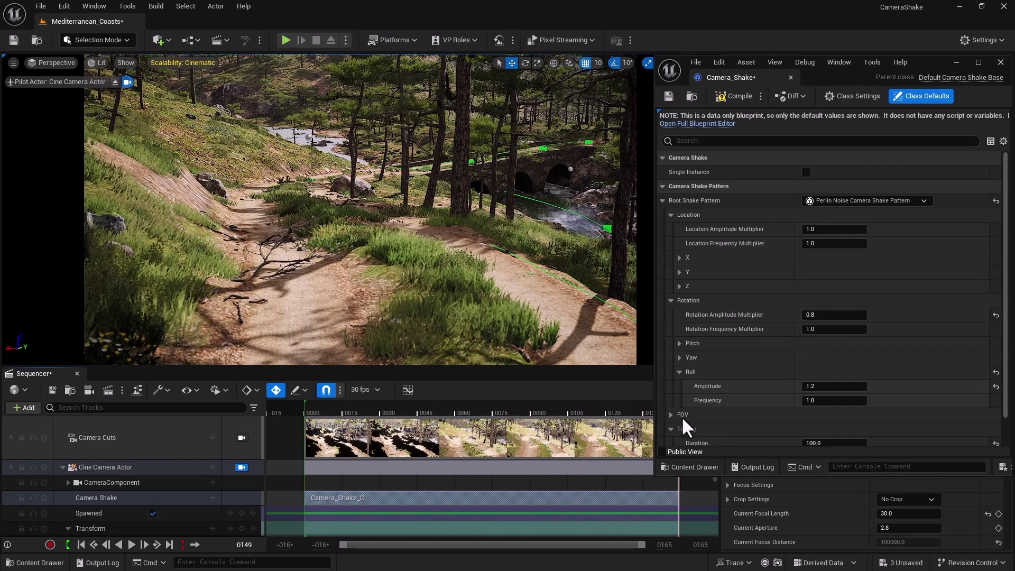
{"action": "mouse_move", "coordinate": [555, 420]}
{"action": "left_mouse_down"}
{"action": "mouse_move", "coordinate": [374, 438]}
{"action": "mouse_move", "coordinate": [465, 428]}
{"action": "left_mouse_up"}
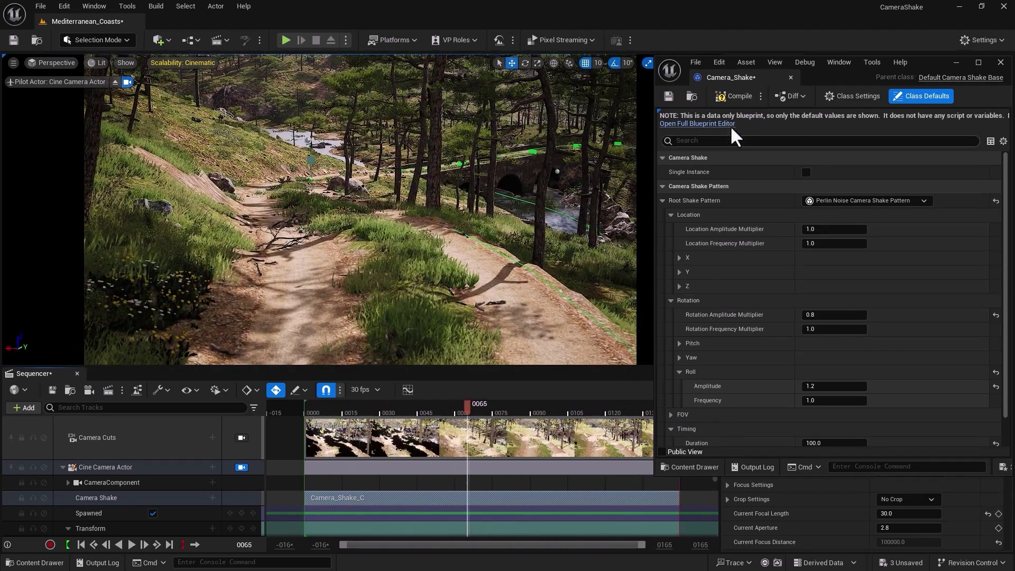
Compile and save the Camera_Shake blueprint, then close its editor tab.
{"action": "left_click", "coordinate": [732, 96]}
{"action": "left_click", "coordinate": [670, 97]}
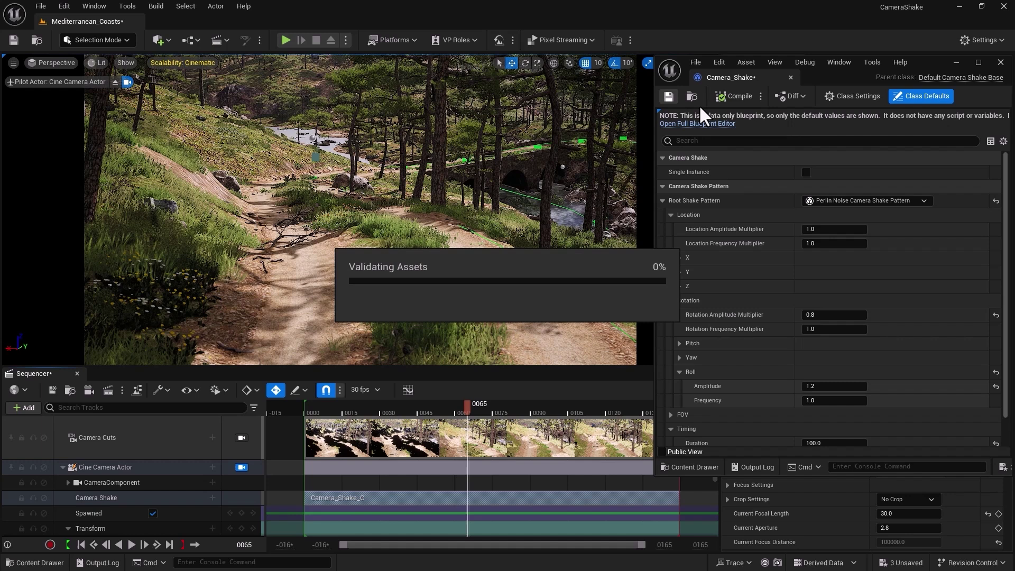
{"action": "left_click", "coordinate": [791, 78]}
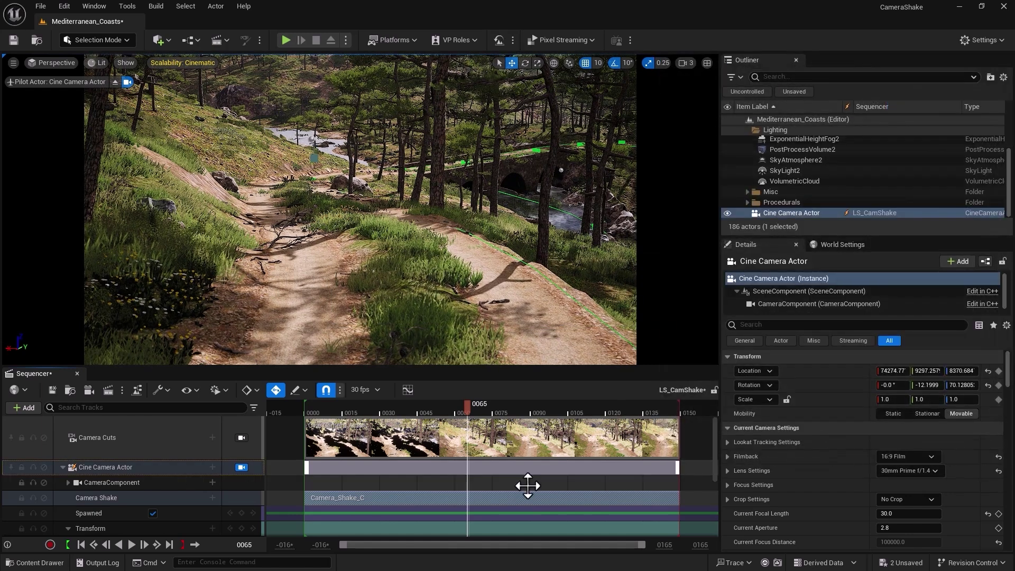